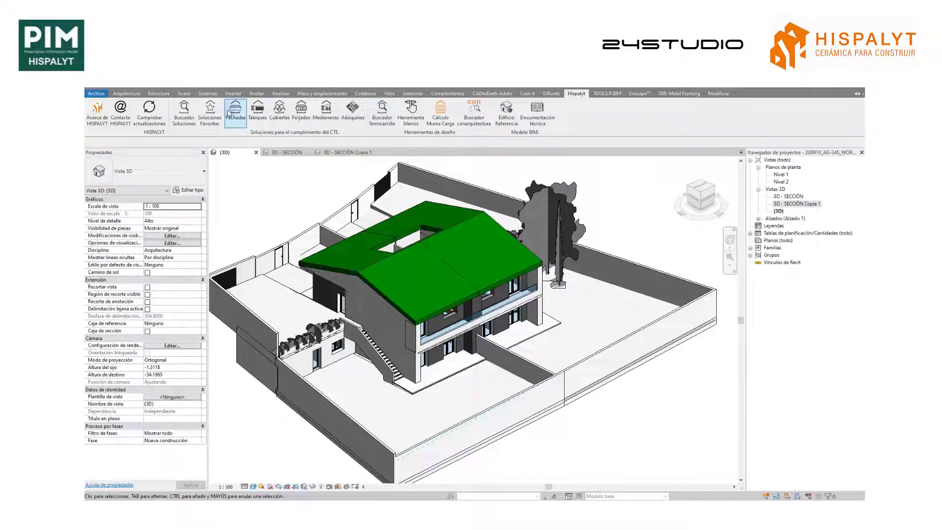
Search Hispalyt façade solutions with finish Cara vista, 2 hojas, main leaf 1/2 pie de ladrillo perforado and secondary leaf Ladrillo hueco gran formato.
{"action": "left_click", "coordinate": [237, 117]}
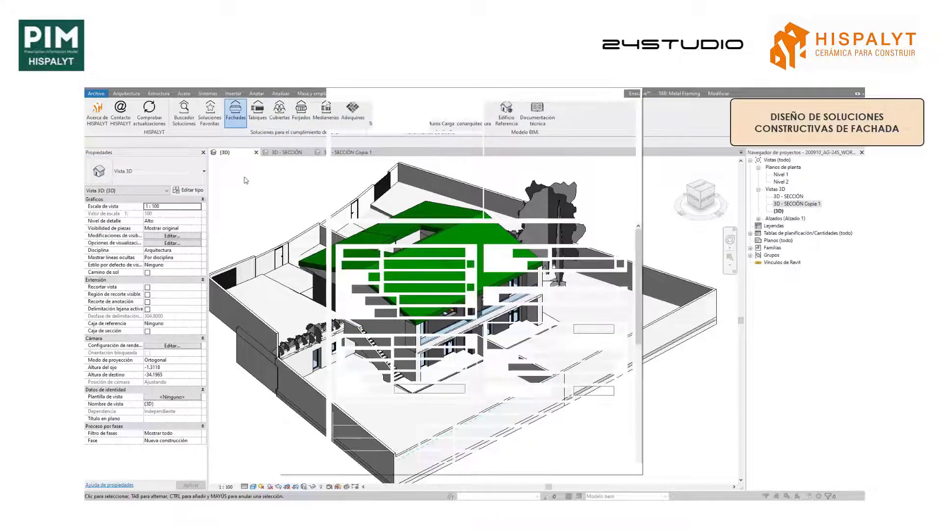
{"action": "left_click", "coordinate": [356, 152]}
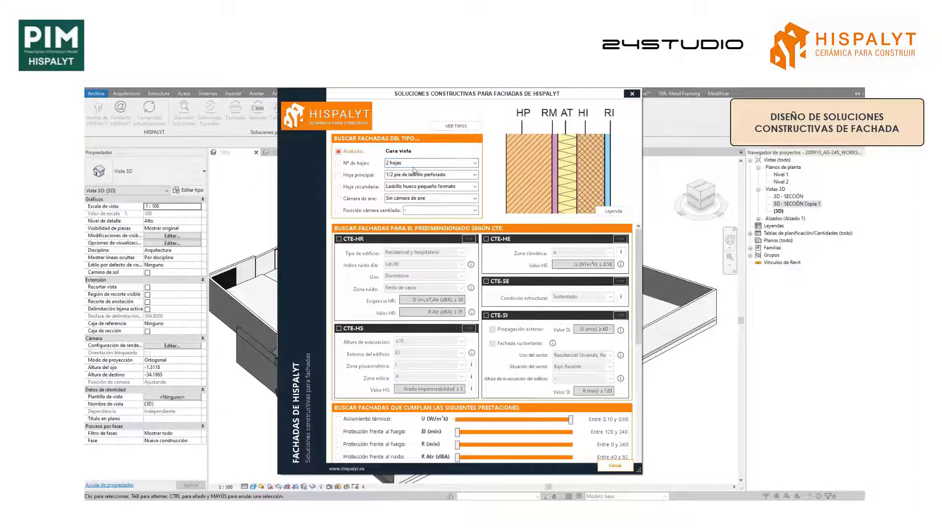
{"action": "left_click", "coordinate": [475, 164]}
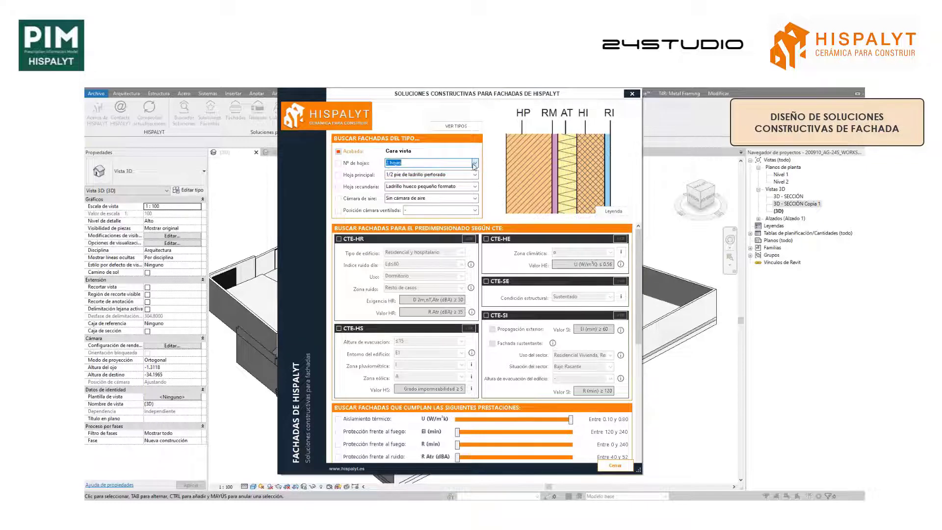
{"action": "left_click", "coordinate": [353, 165]}
{"action": "left_click", "coordinate": [365, 175]}
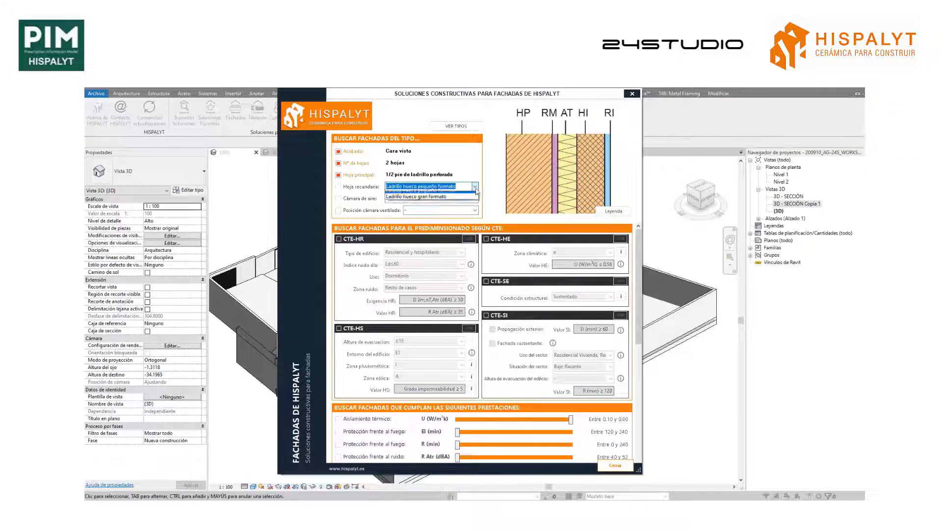
{"action": "left_click", "coordinate": [363, 192]}
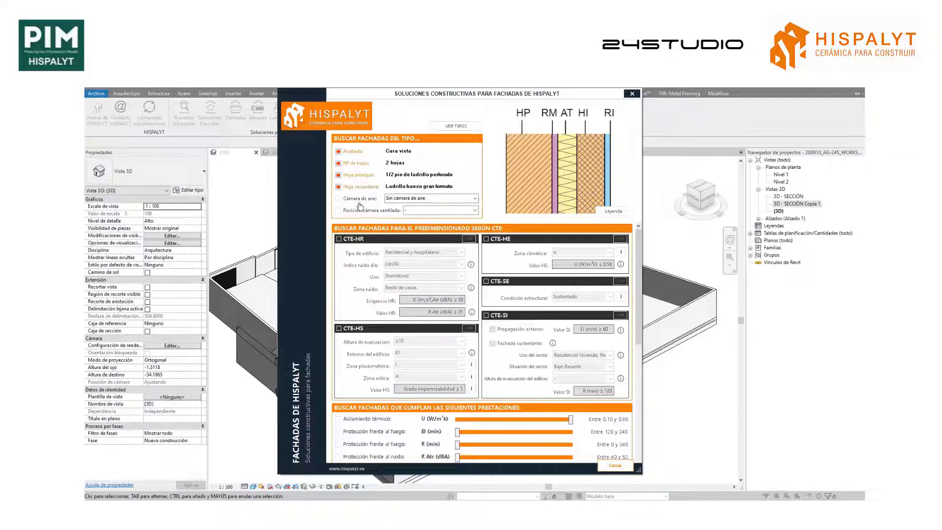
Enable the CTE-HR and CTE-HE criteria for the façade search and choose the climate zone.
{"action": "left_click", "coordinate": [359, 240]}
{"action": "left_click", "coordinate": [507, 245]}
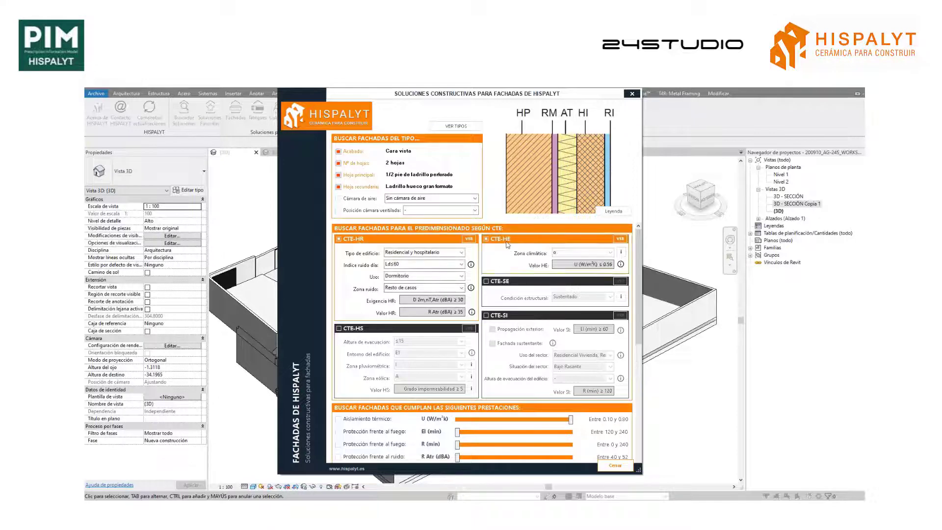
{"action": "left_click", "coordinate": [612, 252]}
{"action": "left_click", "coordinate": [583, 279]}
Filter the façades by thermal insulation, limiting U to between 0.10 and 0.22 W/m²K.
{"action": "left_click_drag", "start_coordinate": [638, 289], "coordinate": [639, 340]}
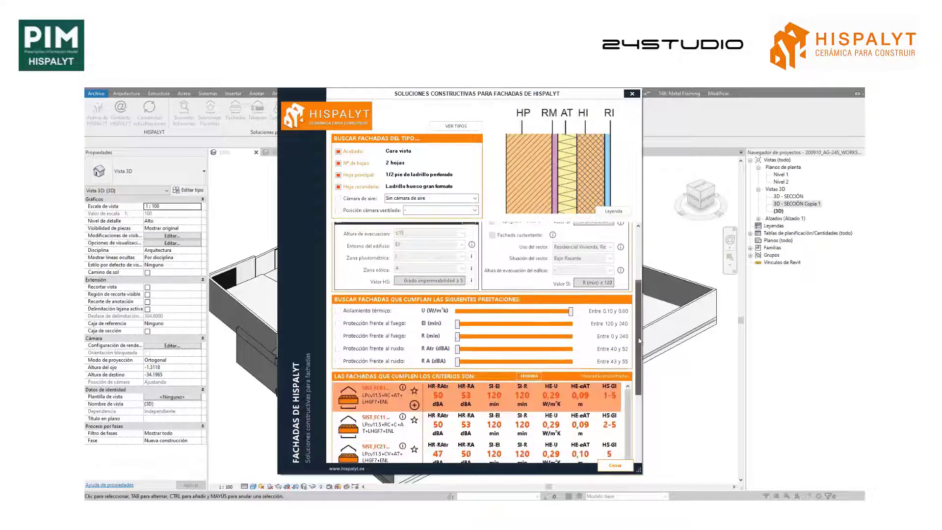
{"action": "left_click", "coordinate": [382, 310]}
{"action": "left_click_drag", "start_coordinate": [567, 317], "coordinate": [517, 318]}
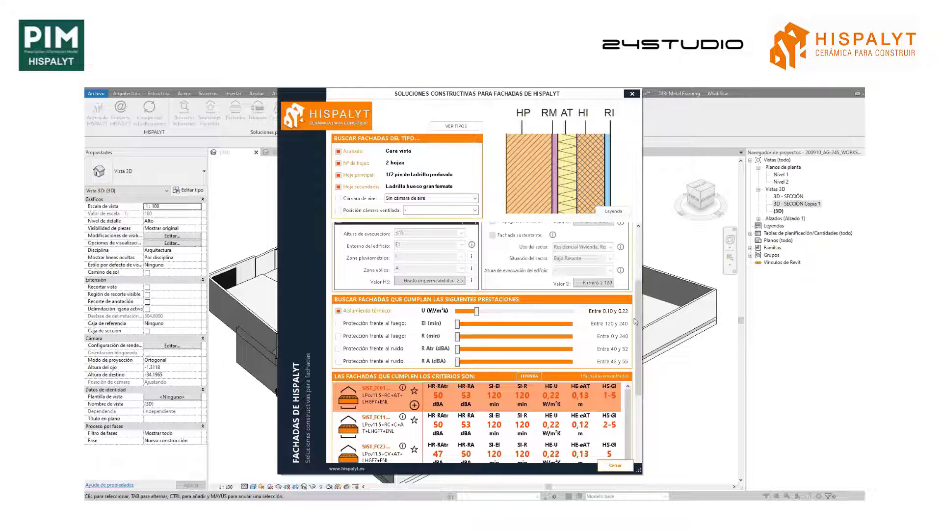
Automatically replace the 01_MURO DE FACHADA family with the first matching façade solution, separating joined elements where required, and close the façade dialog.
{"action": "scroll", "coordinate": [635, 321], "scroll_direction": "down", "scroll_amount": 5}
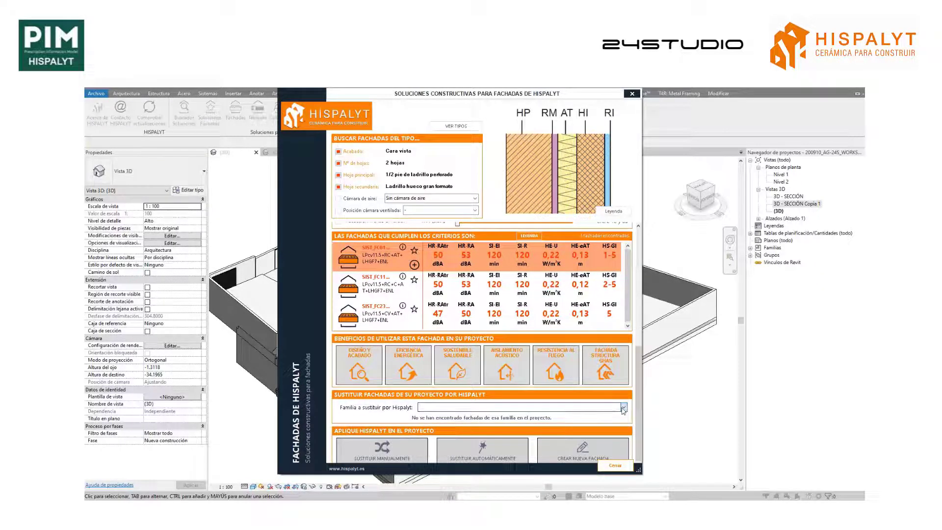
{"action": "left_click", "coordinate": [623, 407]}
{"action": "left_click", "coordinate": [493, 339]}
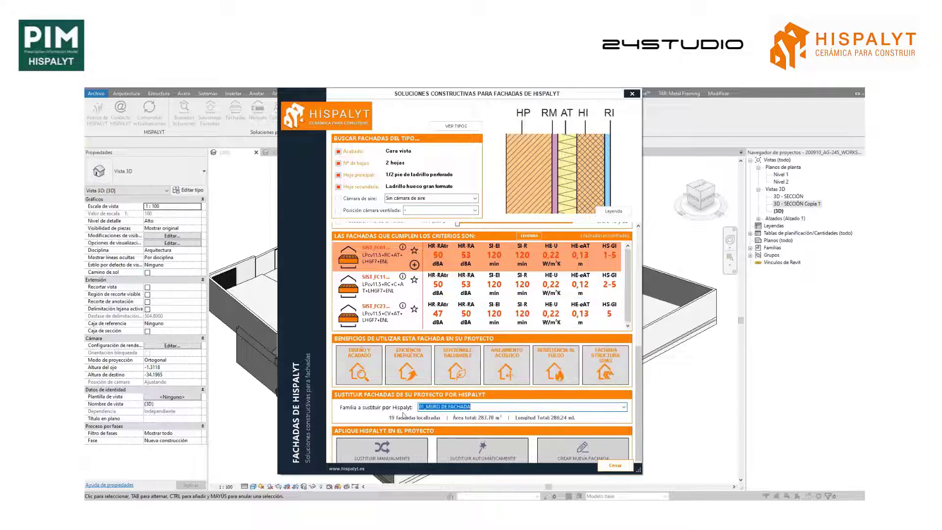
{"action": "left_click", "coordinate": [506, 448]}
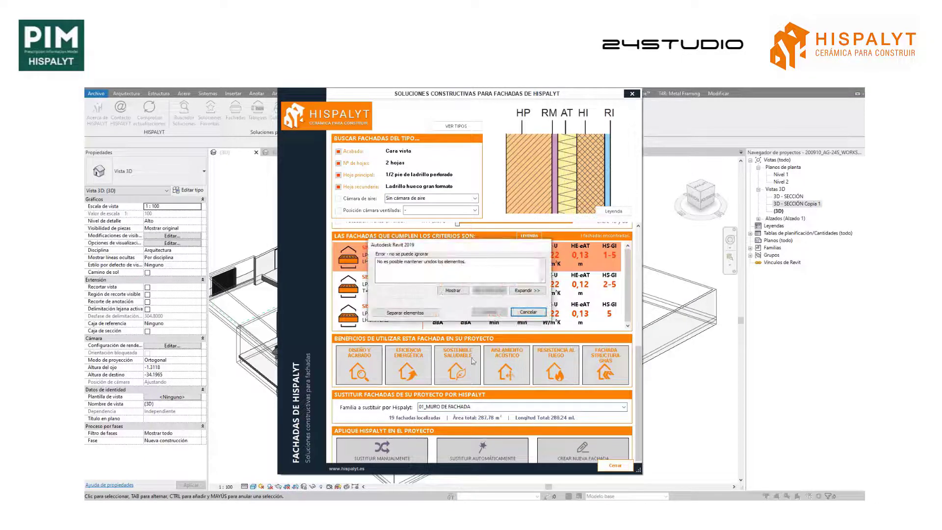
{"action": "left_click", "coordinate": [405, 313]}
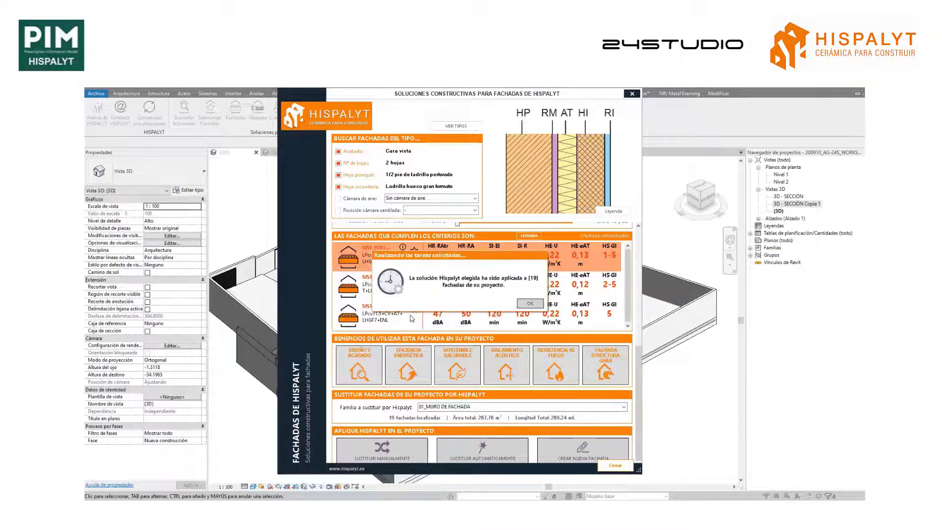
{"action": "left_click", "coordinate": [526, 303]}
{"action": "left_click", "coordinate": [510, 301]}
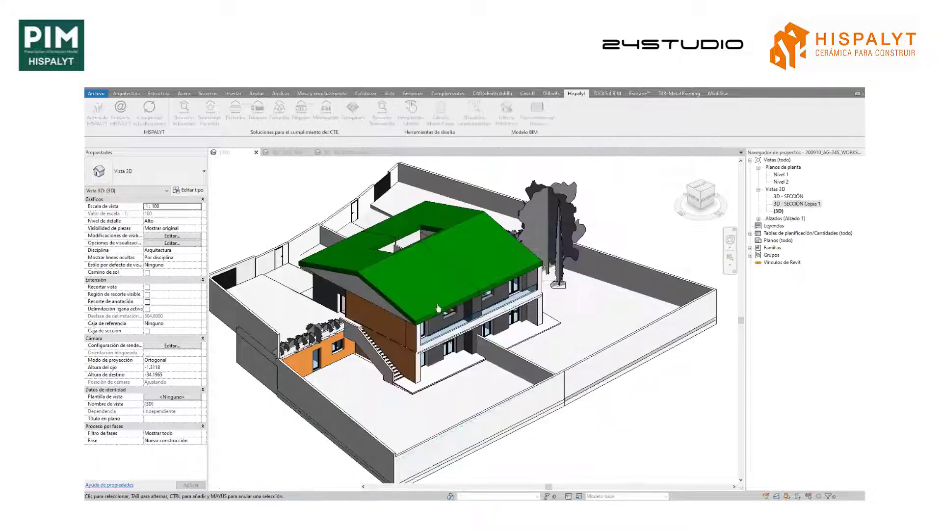
Inspect the upper side wall above the exterior stairs and its wall type in the 3D view.
{"action": "left_click", "coordinate": [376, 320]}
{"action": "scroll", "coordinate": [371, 320], "scroll_direction": "up", "scroll_amount": 5}
{"action": "scroll", "coordinate": [365, 320], "scroll_direction": "up", "scroll_amount": 2}
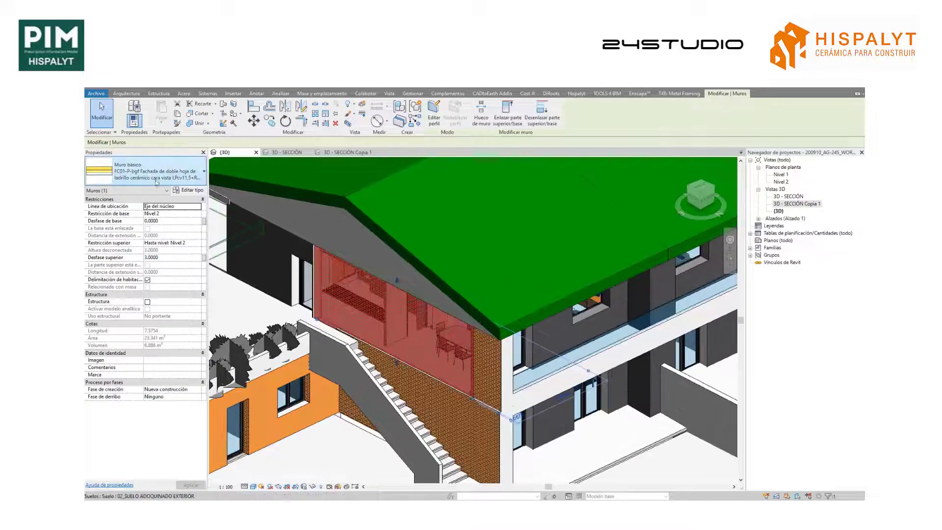
{"action": "key", "text": "Escape"}
{"action": "scroll", "coordinate": [498, 322], "scroll_direction": "down", "scroll_amount": 6}
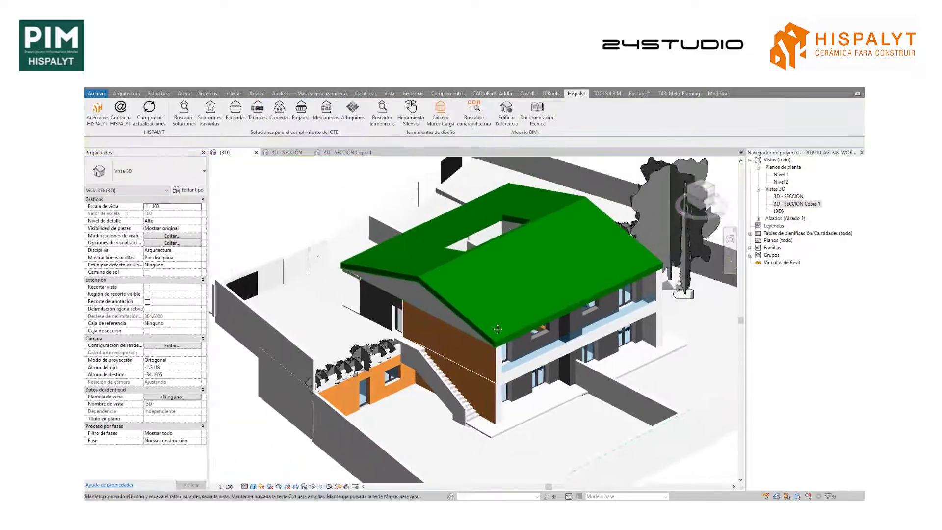
Search Hispalyt roof solutions of type Cubierta inclinada with finish Tejado.
{"action": "left_click", "coordinate": [279, 109]}
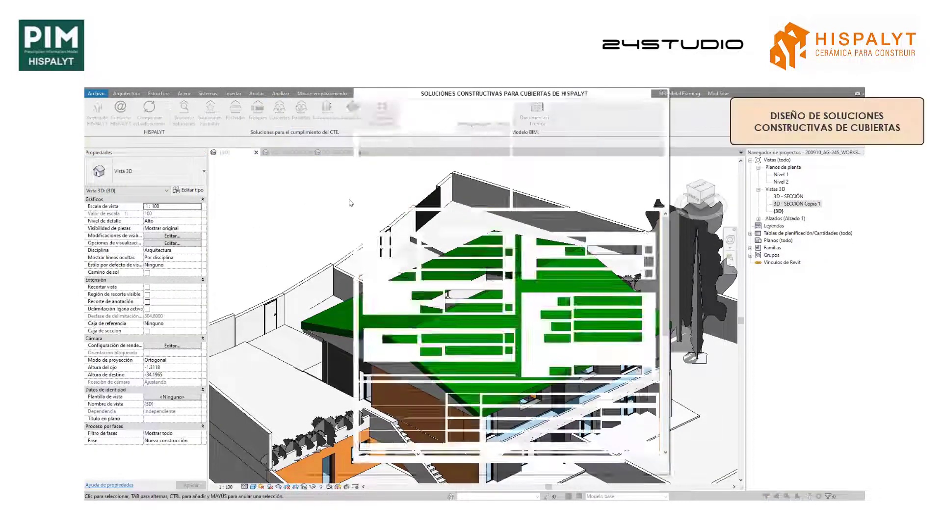
{"action": "left_click", "coordinate": [503, 154]}
{"action": "left_click", "coordinate": [486, 164]}
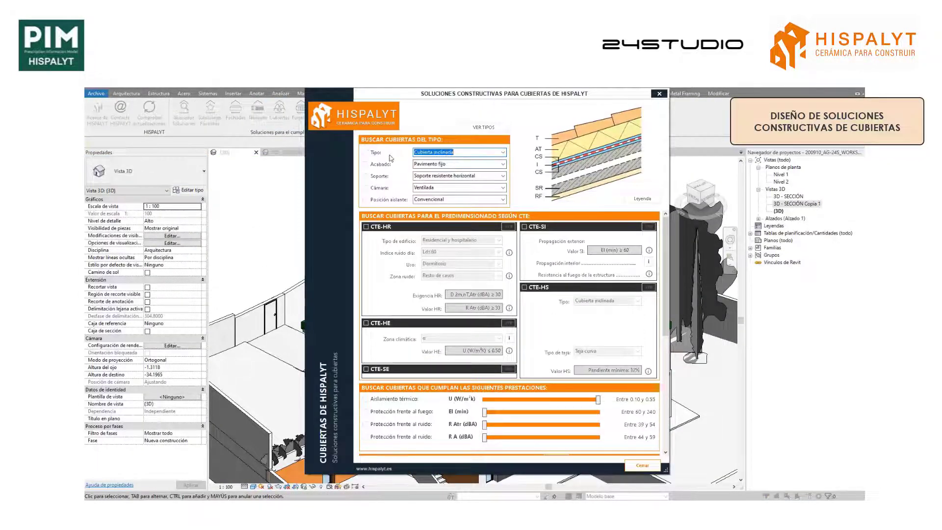
{"action": "left_click", "coordinate": [423, 165]}
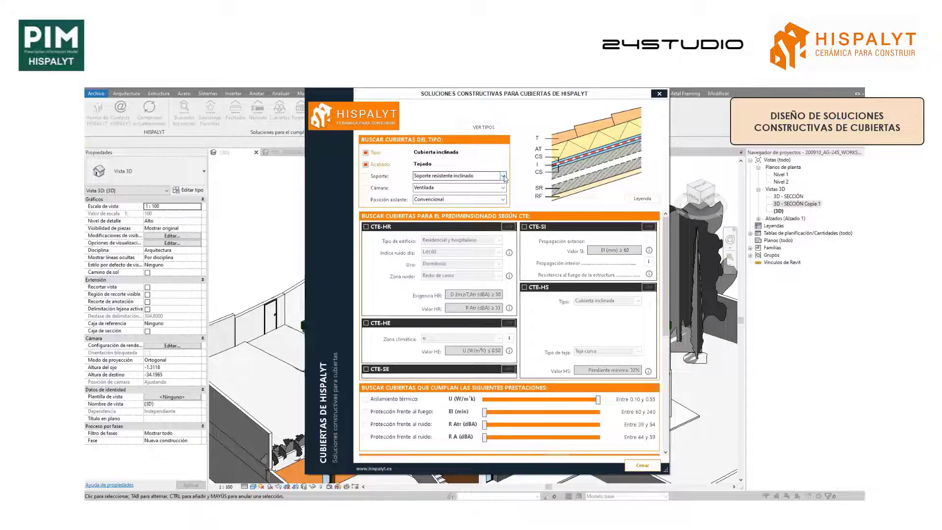
Enable CTE-HR and CTE-HE with climate zone C for the roofs, and limit thermal insulation U to between 0.10 and 0.19.
{"action": "left_click", "coordinate": [367, 227]}
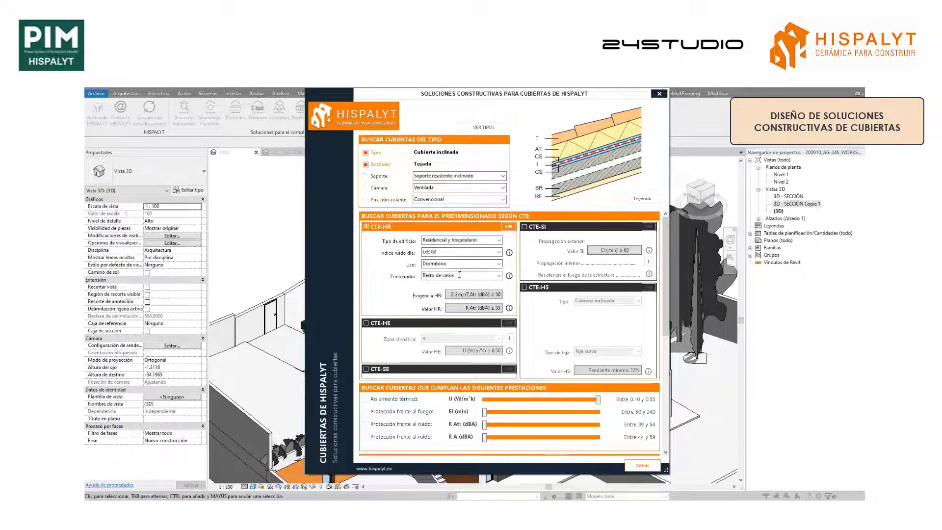
{"action": "left_click", "coordinate": [365, 323]}
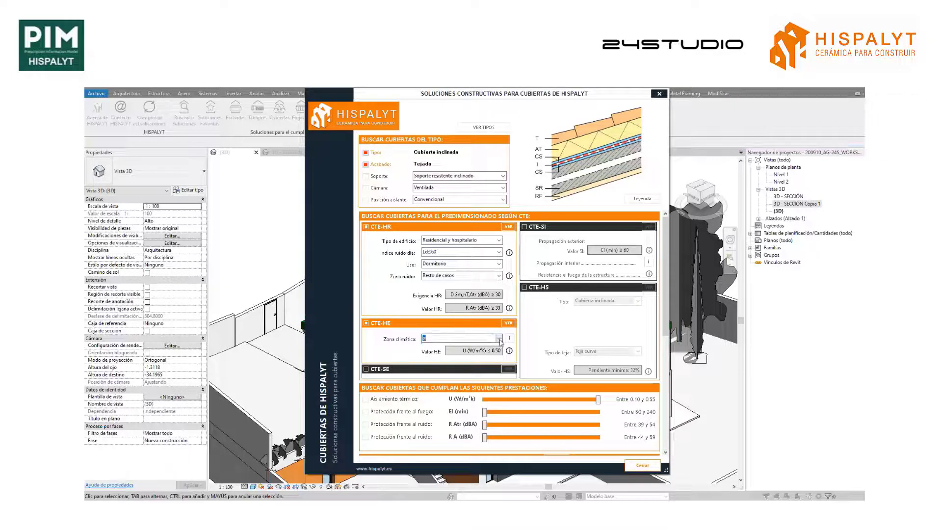
{"action": "left_click", "coordinate": [498, 338]}
{"action": "left_click", "coordinate": [479, 365]}
{"action": "left_click", "coordinate": [393, 399]}
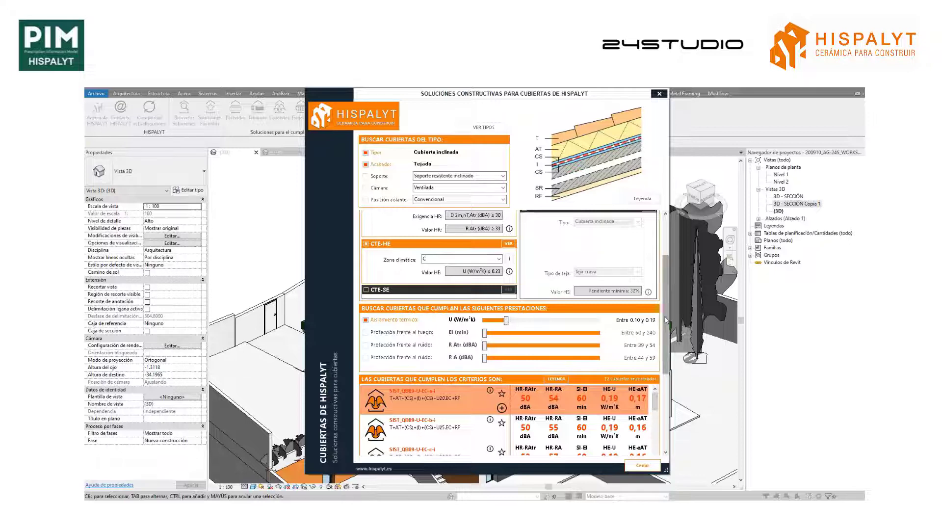
Manually replace the house's green roof with the SIST_QB09-U-EC-a-i solution, accepting the insulation thickness reminder.
{"action": "scroll", "coordinate": [665, 319], "scroll_direction": "down", "scroll_amount": 5}
{"action": "left_click", "coordinate": [435, 444]}
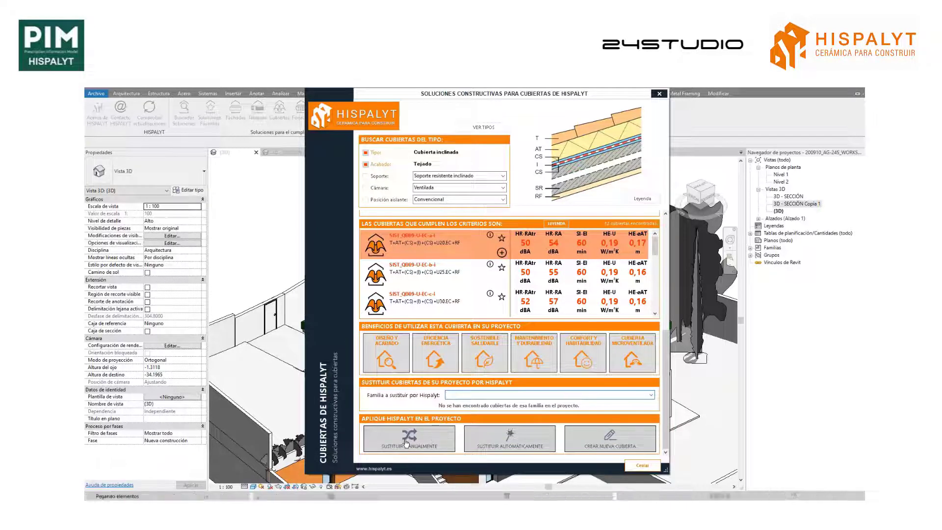
{"action": "left_click", "coordinate": [498, 322]}
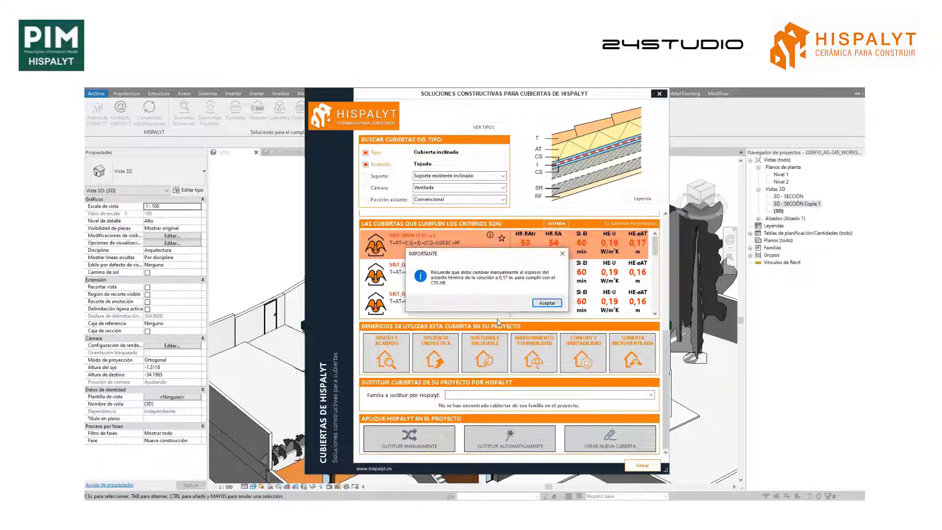
{"action": "left_click", "coordinate": [546, 303]}
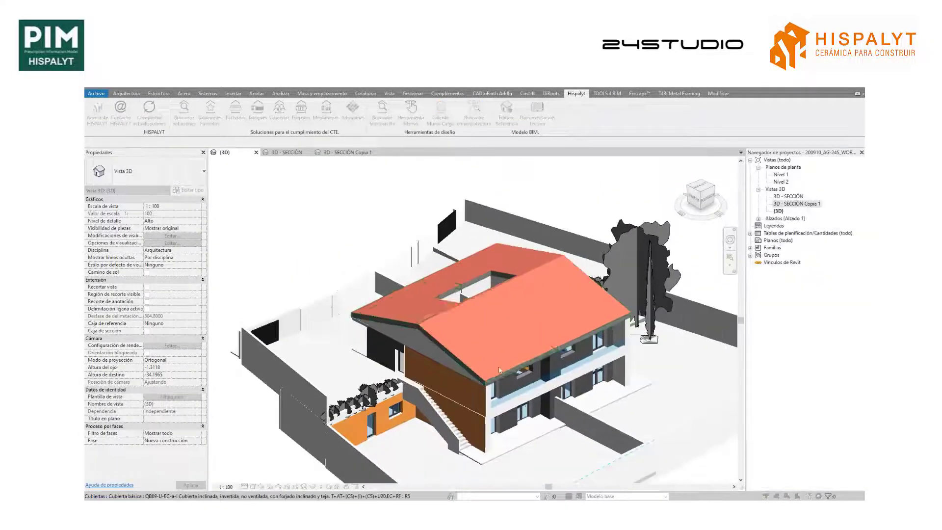
Switch to the 3D - SECCIÓN view of the house, leaving nothing selected.
{"action": "left_click", "coordinate": [289, 154]}
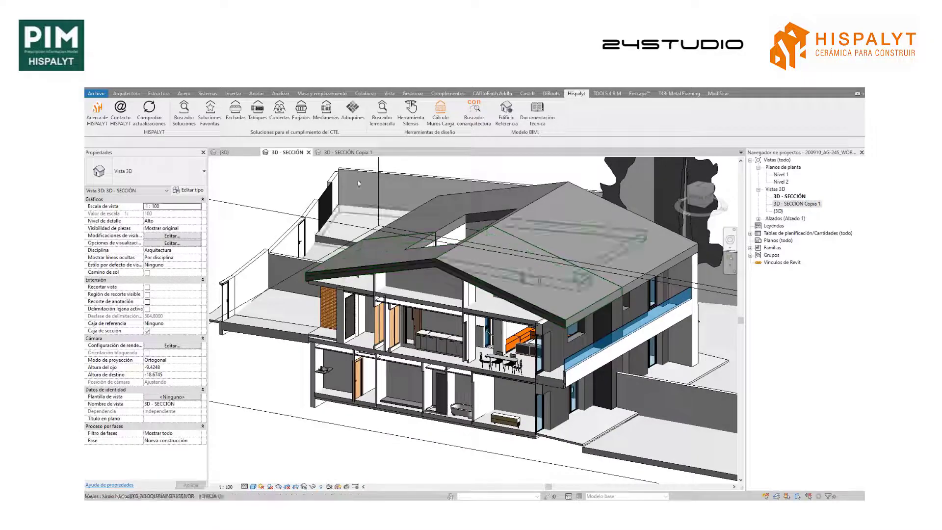
{"action": "left_click", "coordinate": [416, 360]}
{"action": "key", "text": "Escape"}
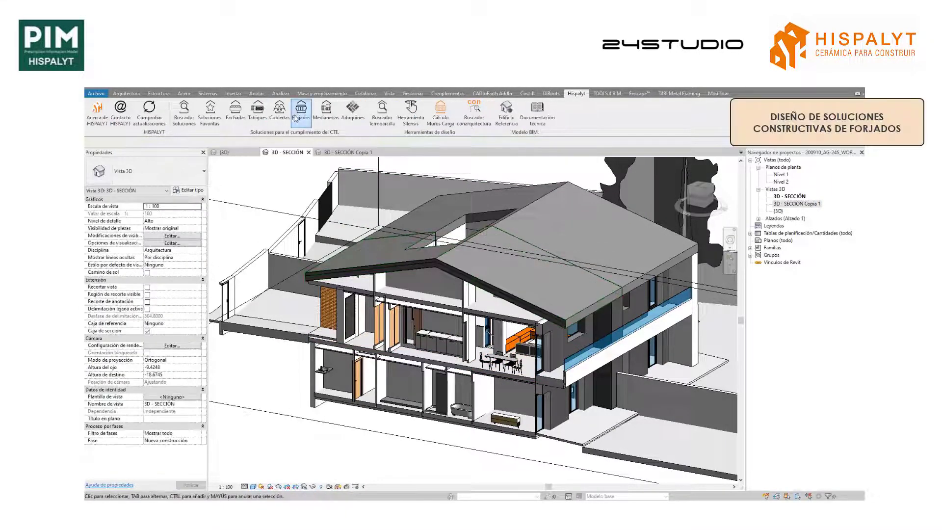
Search Hispalyt floor slab solutions of type Unidireccional with a slab depth of 25 + 5 cm.
{"action": "left_click", "coordinate": [299, 114]}
{"action": "left_click", "coordinate": [486, 187]}
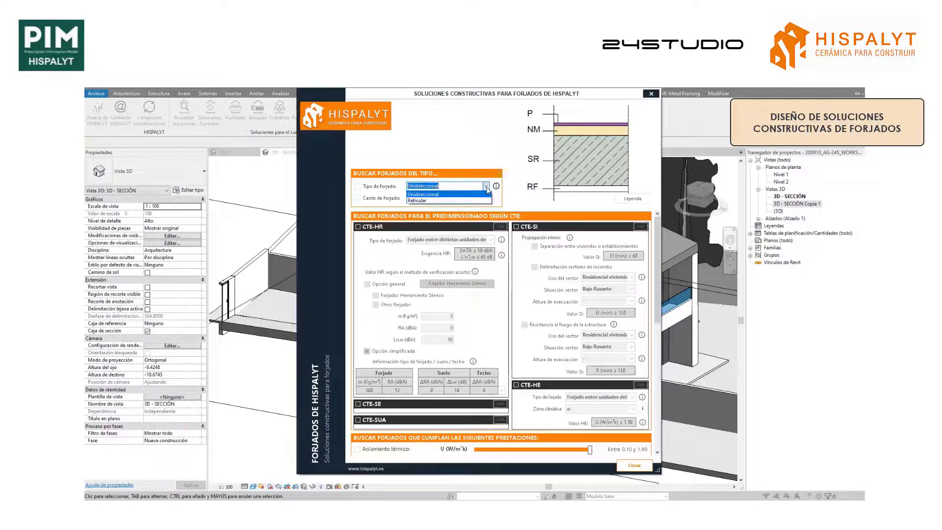
{"action": "left_click", "coordinate": [428, 192]}
{"action": "left_click", "coordinate": [382, 187]}
{"action": "left_click", "coordinate": [486, 199]}
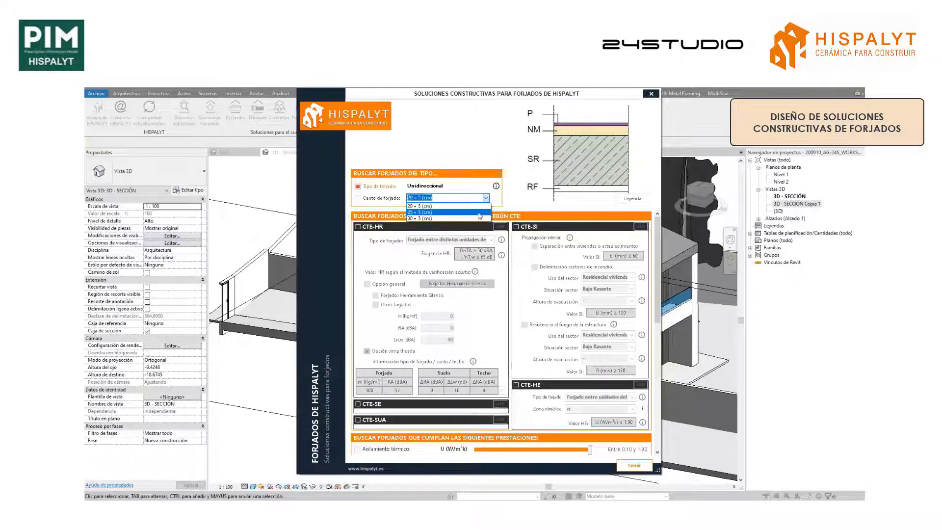
{"action": "left_click", "coordinate": [478, 216]}
{"action": "left_click", "coordinate": [388, 200]}
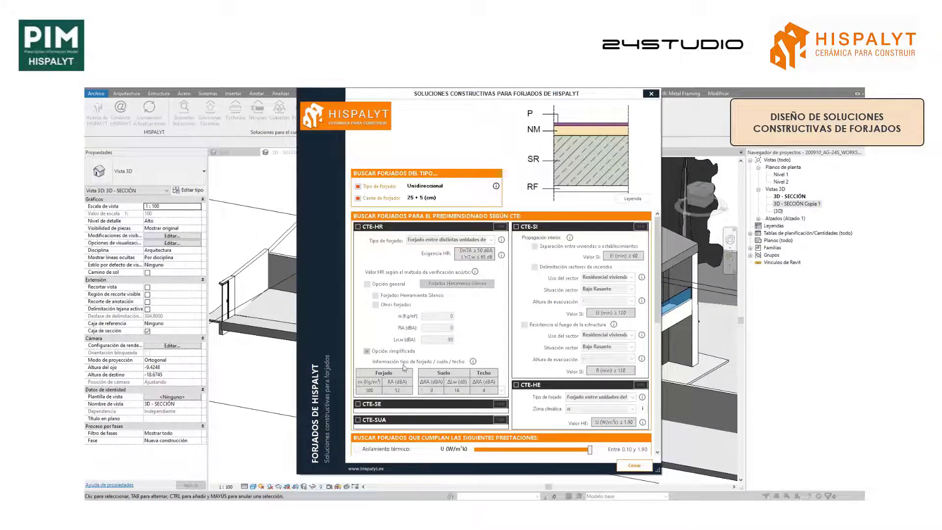
Enable CTE-HE for the slabs with type Forjado entre unidades del mismo uso and climate zone C.
{"action": "left_click", "coordinate": [548, 387]}
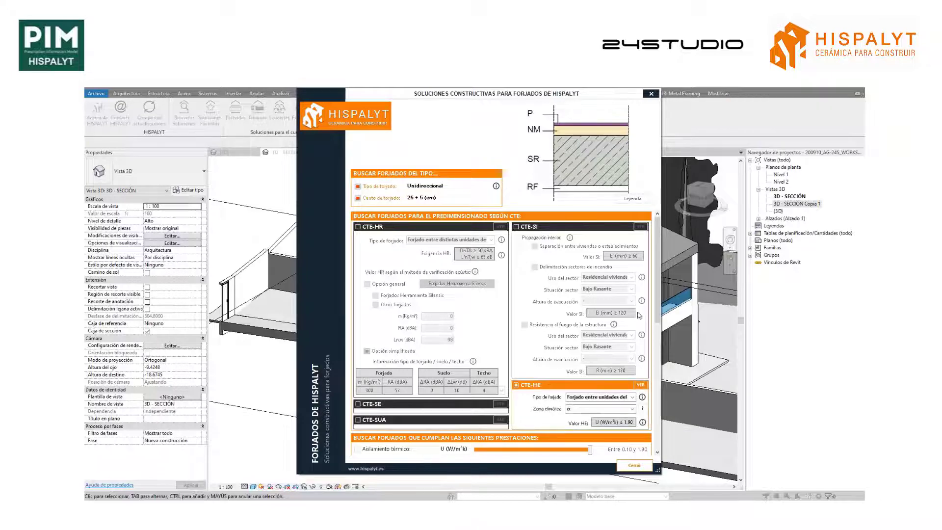
{"action": "scroll", "coordinate": [654, 307], "scroll_direction": "down", "scroll_amount": 3}
{"action": "left_click", "coordinate": [633, 315]}
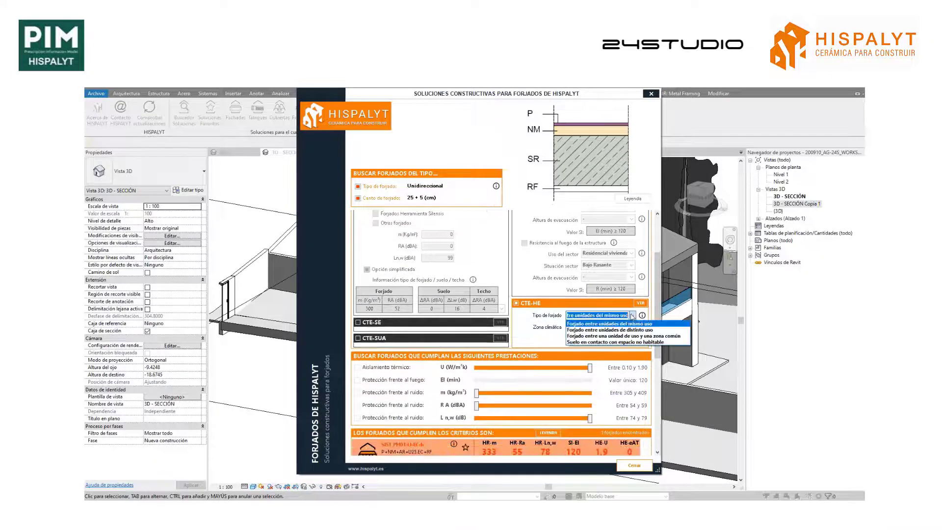
{"action": "left_click", "coordinate": [630, 325]}
{"action": "left_click", "coordinate": [632, 327]}
{"action": "left_click", "coordinate": [632, 354]}
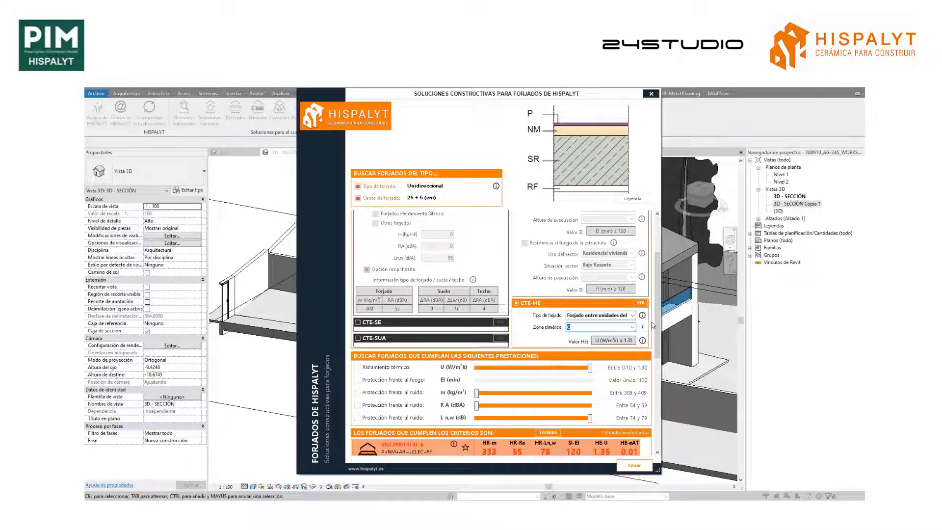
Manually replace the house's floor slabs with the matching P+NM+AR+U25.EC+RF solution, accepting the insulation thickness reminder.
{"action": "left_click_drag", "start_coordinate": [657, 331], "coordinate": [657, 423]}
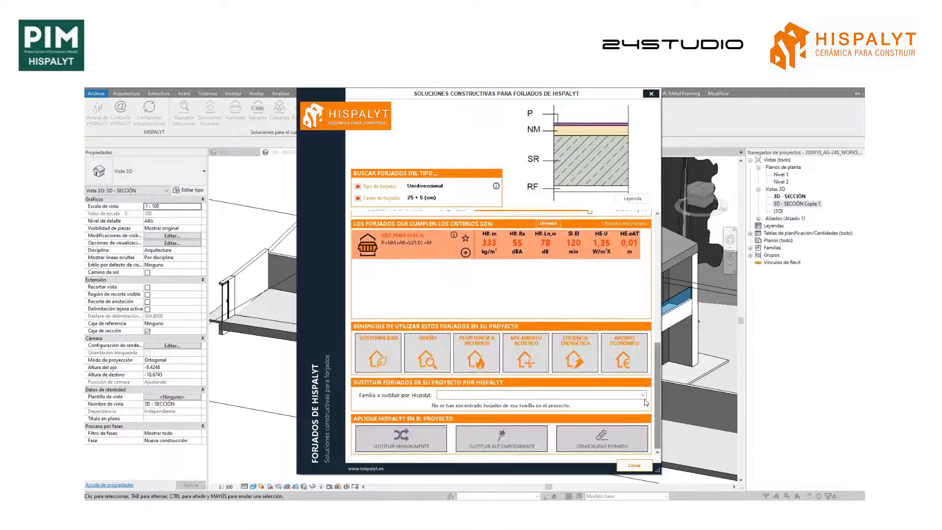
{"action": "left_click", "coordinate": [427, 446]}
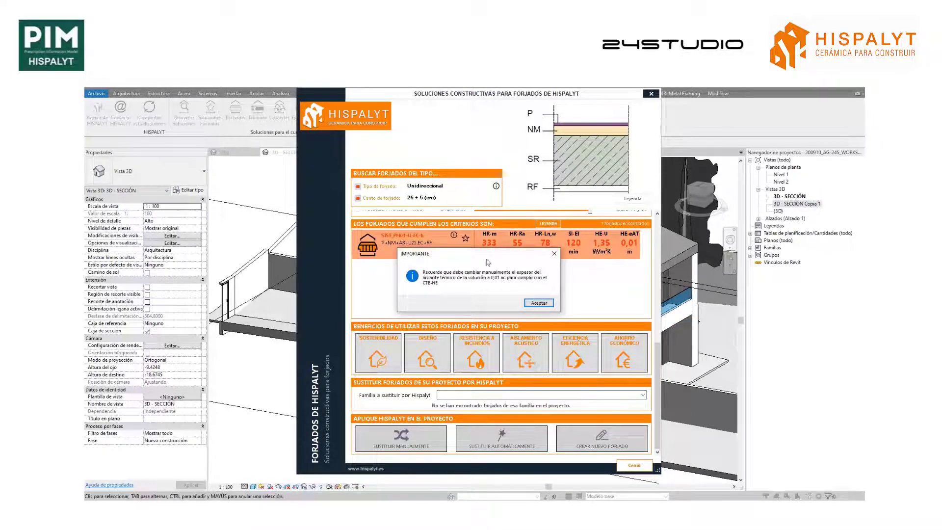
{"action": "left_click", "coordinate": [537, 304]}
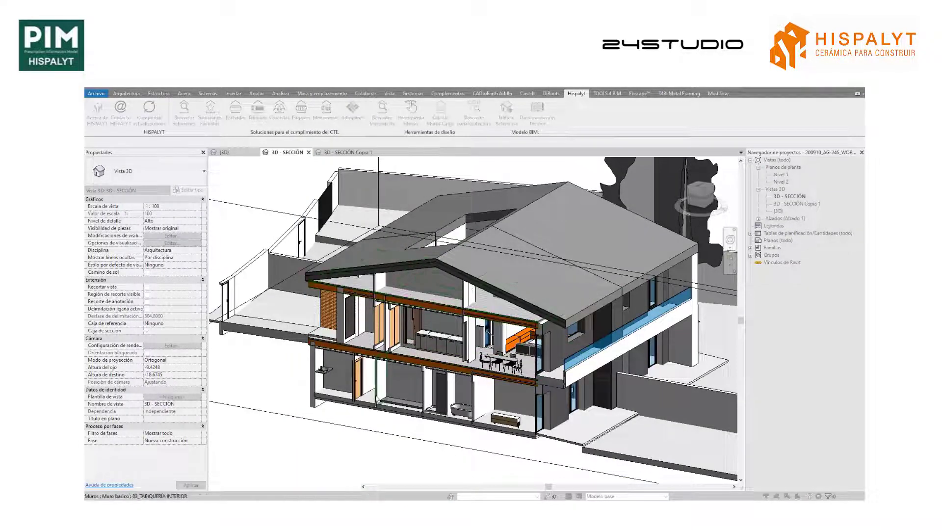
Inspect the replaced floor slabs up close, and switch to the 3D - SECCIÓN Copia 1 view.
{"action": "scroll", "coordinate": [360, 346], "scroll_direction": "up", "scroll_amount": 3}
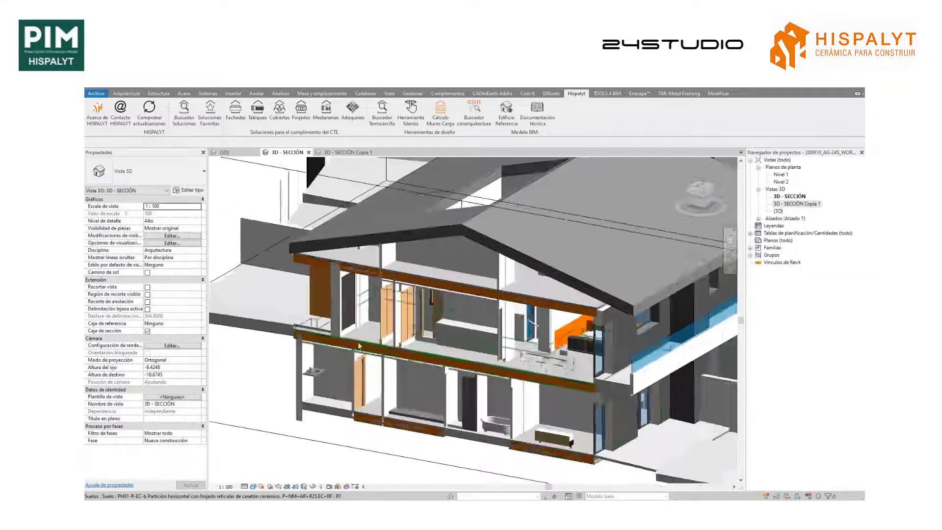
{"action": "scroll", "coordinate": [363, 339], "scroll_direction": "up", "scroll_amount": 3}
{"action": "scroll", "coordinate": [373, 343], "scroll_direction": "down", "scroll_amount": 2}
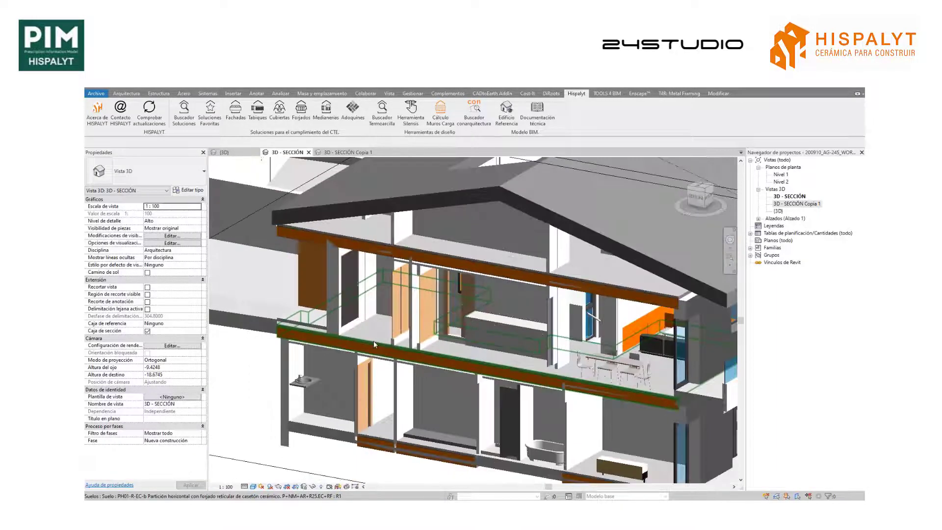
{"action": "scroll", "coordinate": [373, 341], "scroll_direction": "down", "scroll_amount": 3}
{"action": "left_click", "coordinate": [352, 153]}
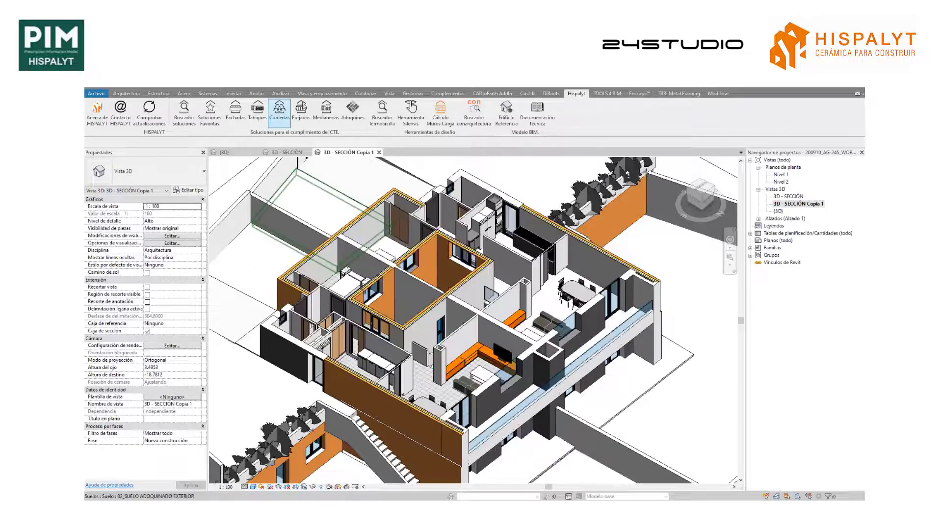
Search Hispalyt partition solutions for wall type Separadora viviendas with 2 (Silensis 2A/PV03) leaves.
{"action": "left_click", "coordinate": [258, 115]}
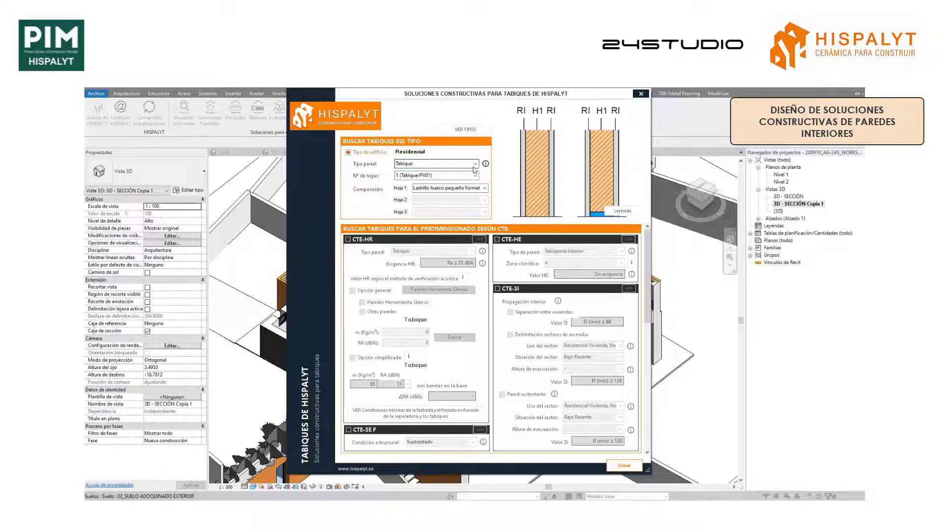
{"action": "left_click", "coordinate": [474, 165]}
{"action": "left_click", "coordinate": [427, 185]}
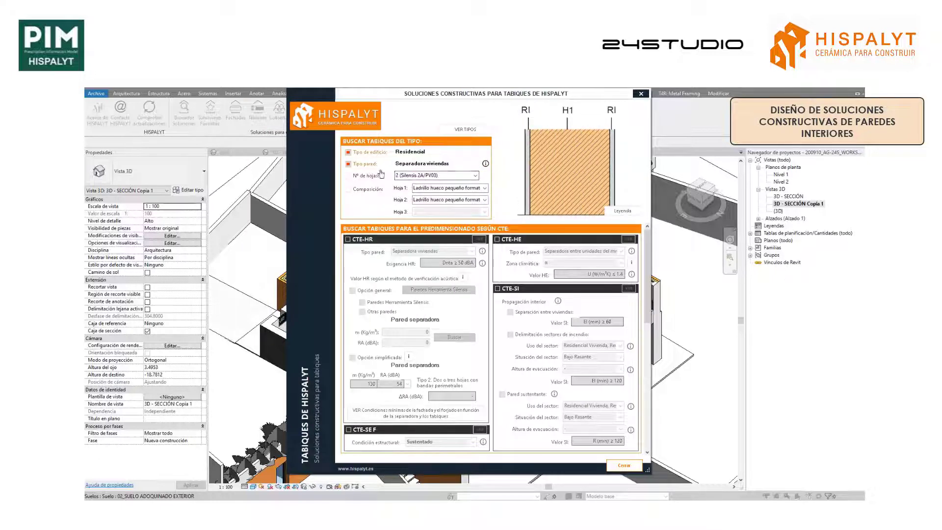
{"action": "left_click", "coordinate": [474, 176]}
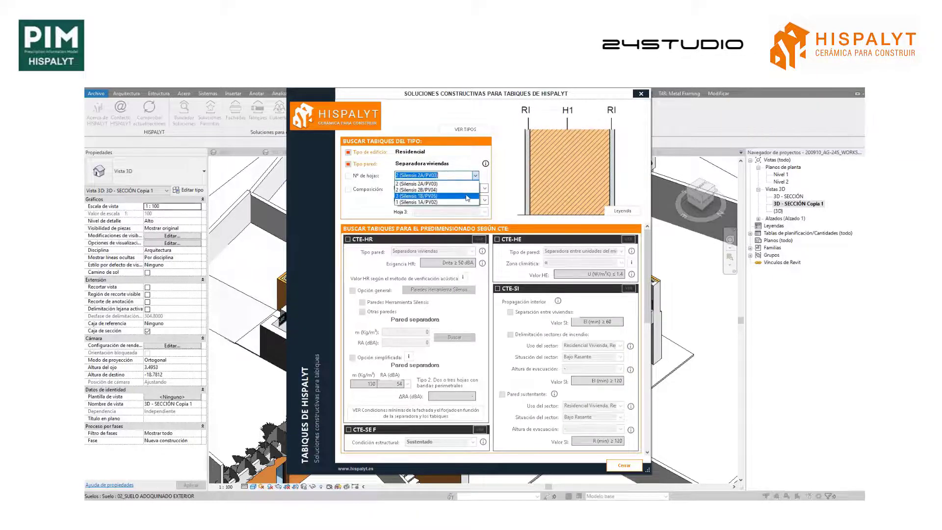
{"action": "left_click", "coordinate": [464, 184]}
Set both leaves to Ladrillo hueco gran formato and enable CTE-HR with the general option for Paredes Herramienta Silensis.
{"action": "left_click", "coordinate": [475, 189]}
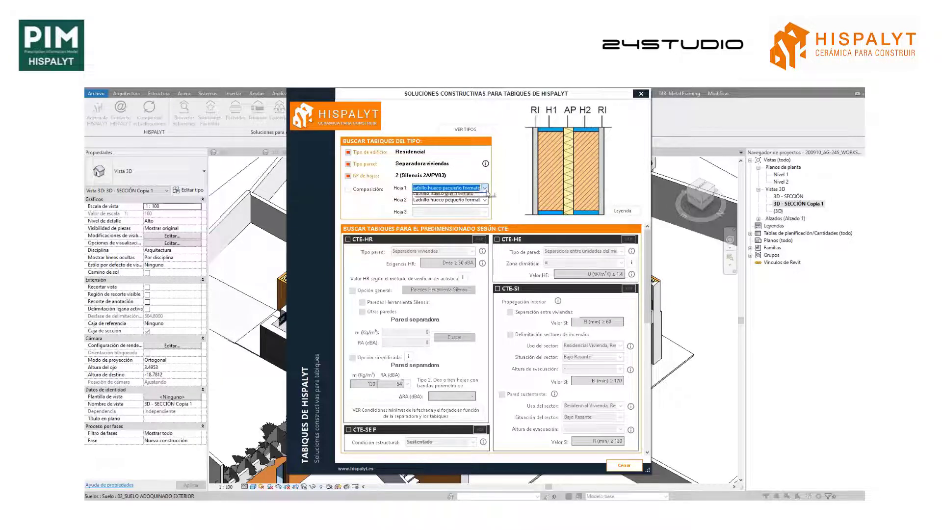
{"action": "left_click", "coordinate": [479, 203]}
{"action": "left_click", "coordinate": [484, 200]}
{"action": "left_click", "coordinate": [478, 214]}
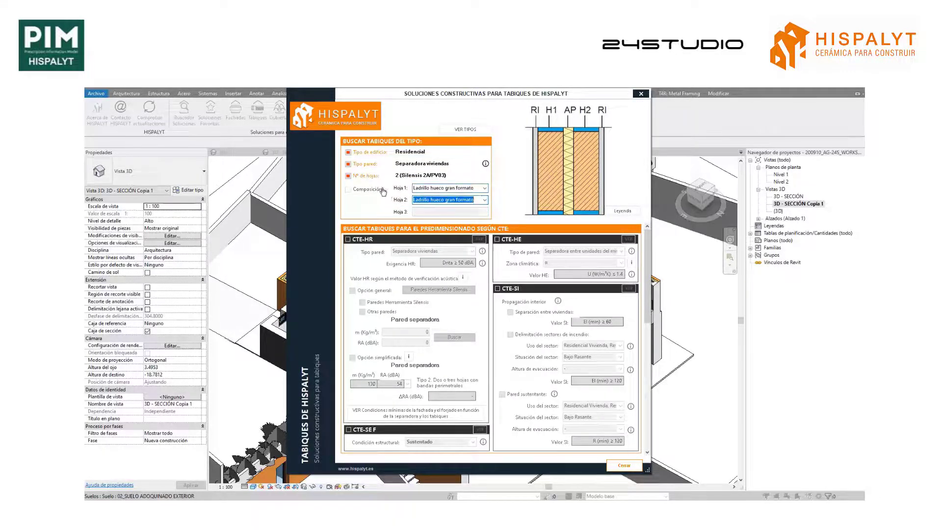
{"action": "left_click", "coordinate": [376, 192]}
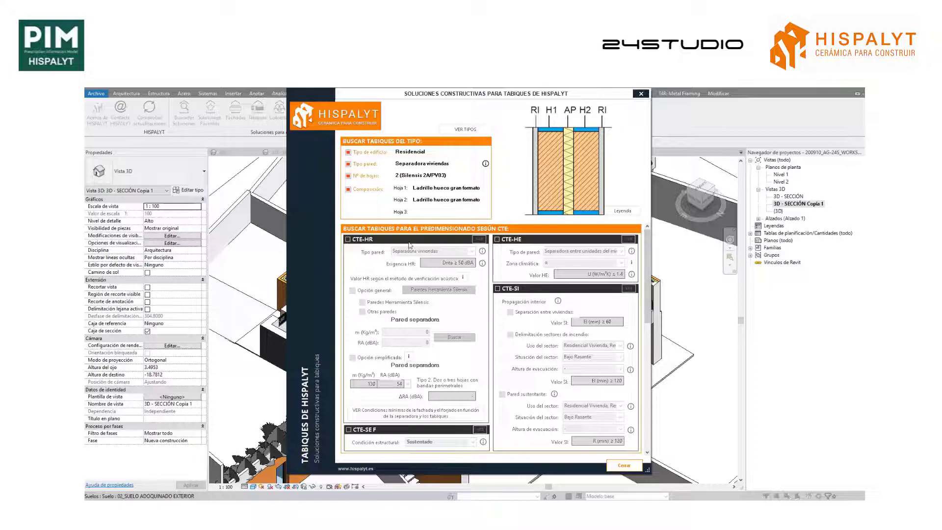
{"action": "left_click", "coordinate": [348, 239]}
{"action": "left_click", "coordinate": [386, 293]}
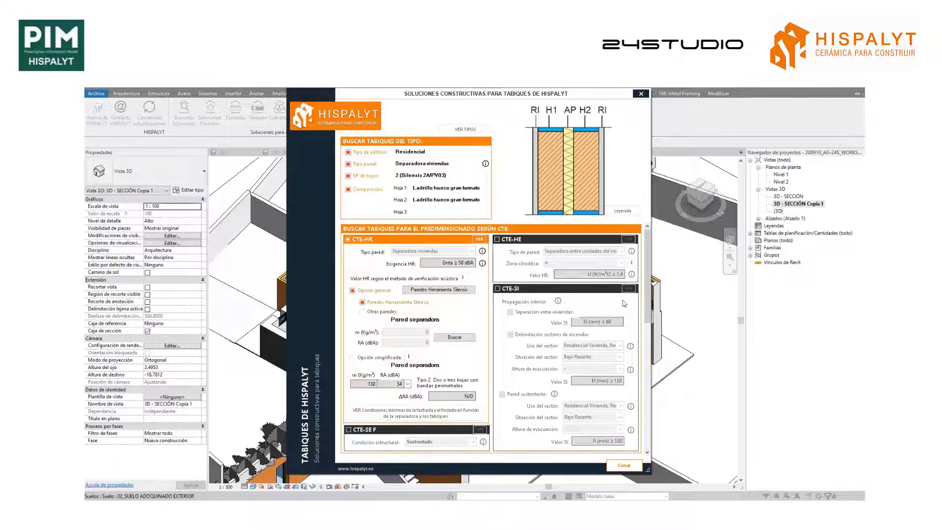
Automatically replace the 03_SEPARADORA DE VIVIENDAS walls with the matching SIST_PV03-bgf solution, and return to the model.
{"action": "left_click_drag", "start_coordinate": [647, 300], "coordinate": [648, 392]}
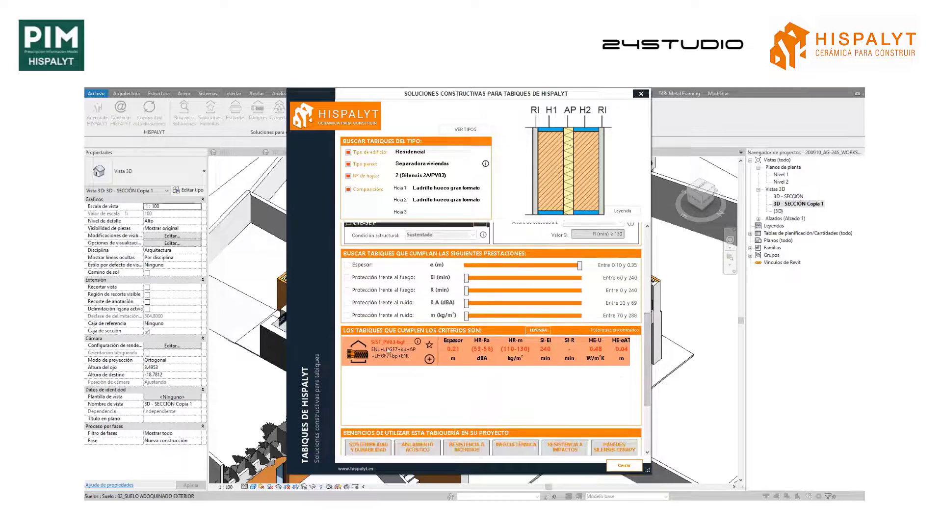
{"action": "left_click_drag", "start_coordinate": [647, 359], "coordinate": [646, 400]}
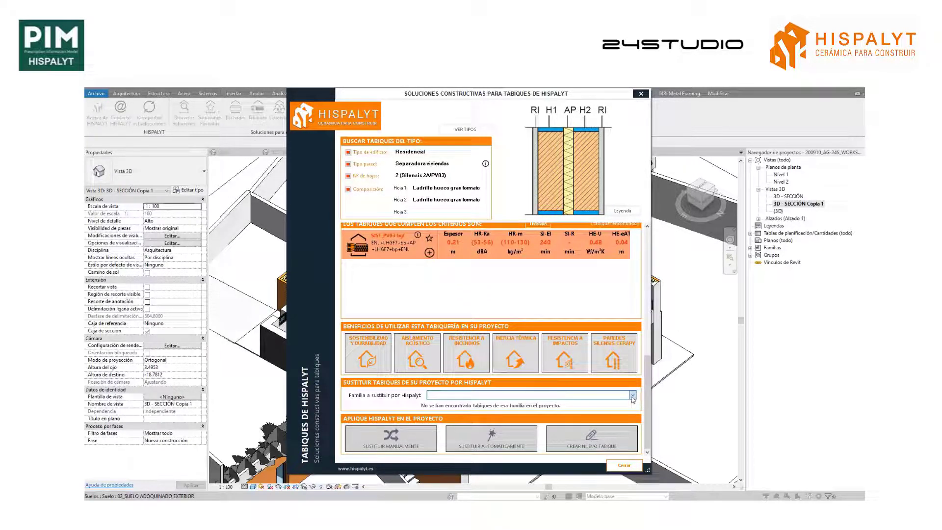
{"action": "left_click", "coordinate": [632, 395]}
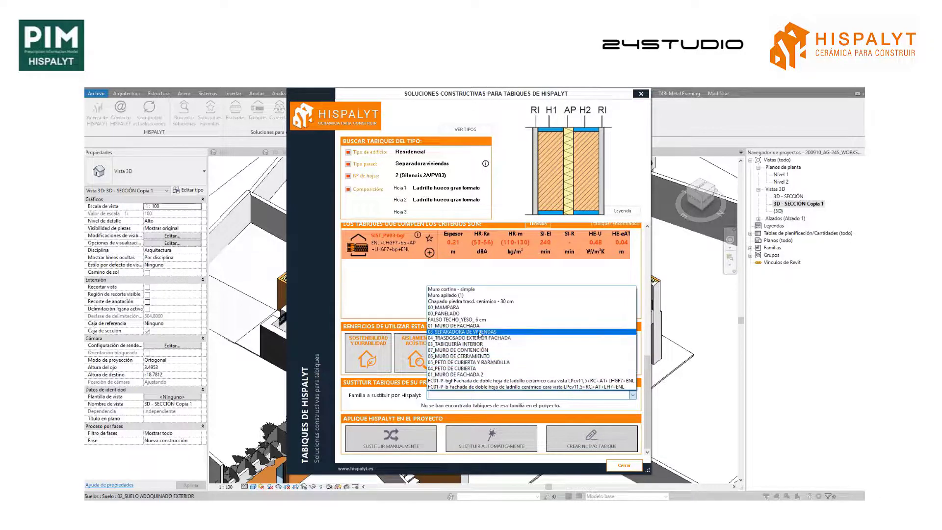
{"action": "left_click", "coordinate": [479, 338]}
{"action": "left_click", "coordinate": [502, 442]}
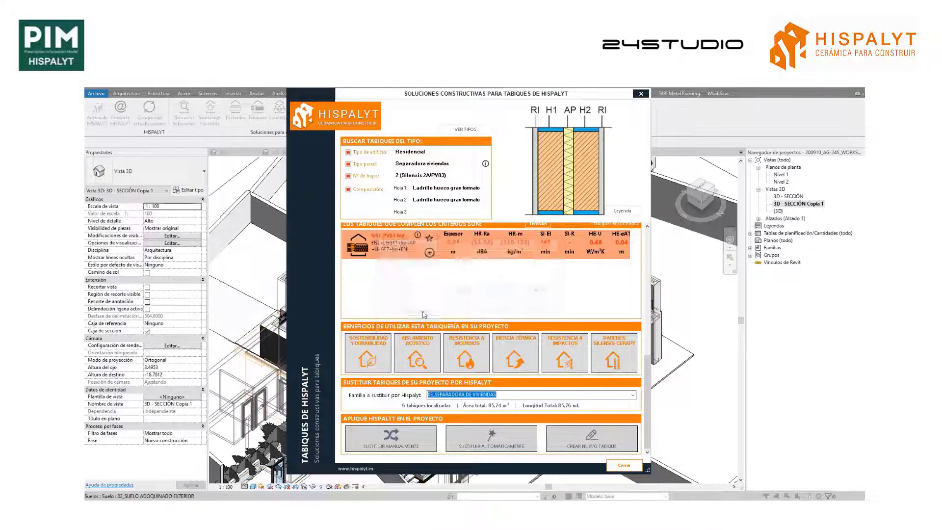
{"action": "left_click", "coordinate": [539, 303]}
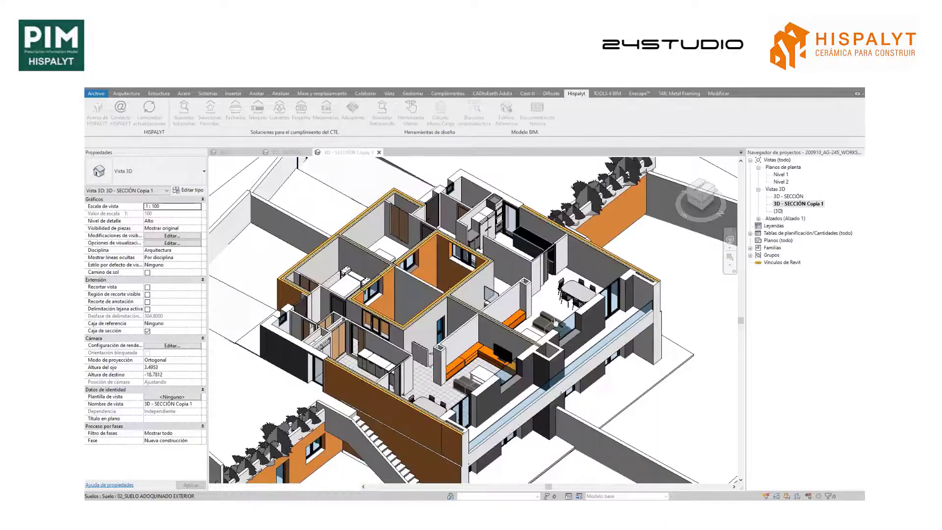
Inspect the replaced dwelling separation wall beside the living room, leaving nothing selected.
{"action": "scroll", "coordinate": [501, 329], "scroll_direction": "up", "scroll_amount": 5}
{"action": "scroll", "coordinate": [501, 330], "scroll_direction": "up", "scroll_amount": 3}
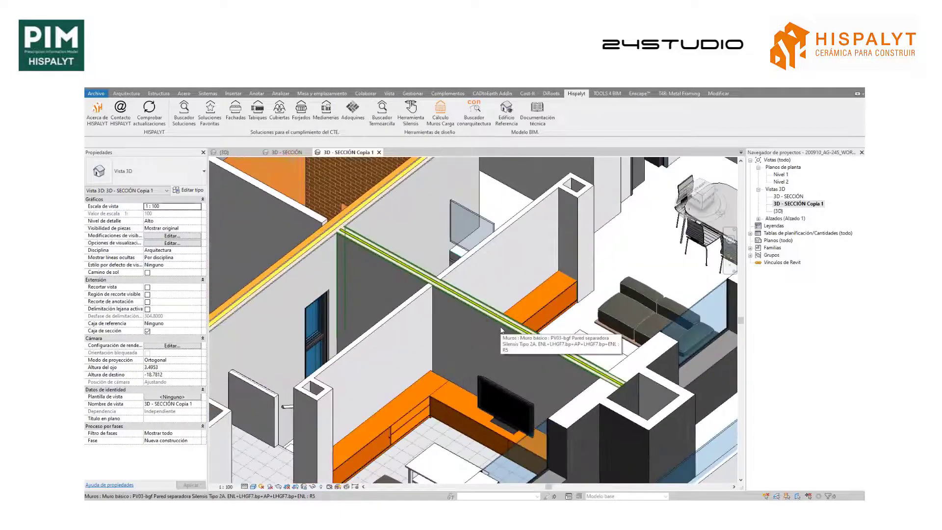
{"action": "left_click", "coordinate": [501, 329]}
{"action": "key", "text": "Escape"}
{"action": "scroll", "coordinate": [501, 330], "scroll_direction": "down", "scroll_amount": 5}
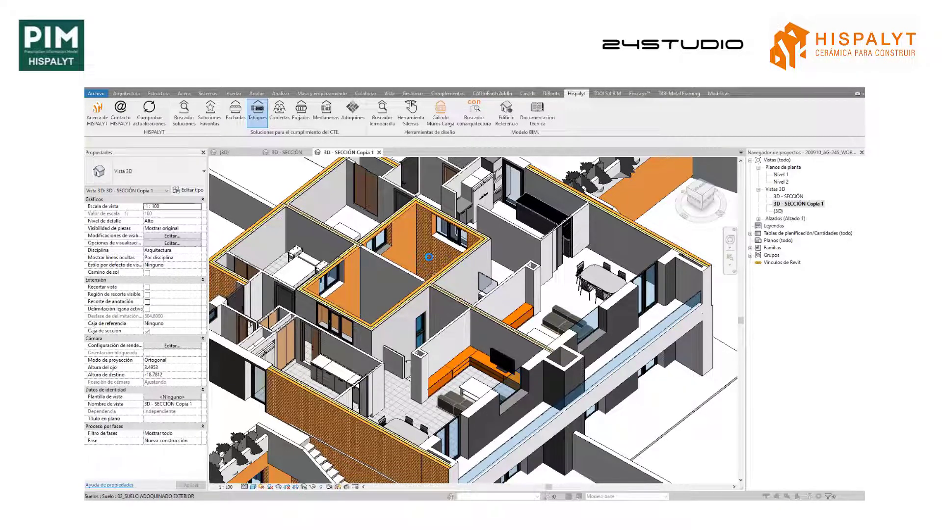
Search Hispalyt partition solutions for Residencial, wall type Tabique, 1 (Tabique/PV01) leaf, composed of Ladrillo hueco gran formato.
{"action": "left_click", "coordinate": [475, 152]}
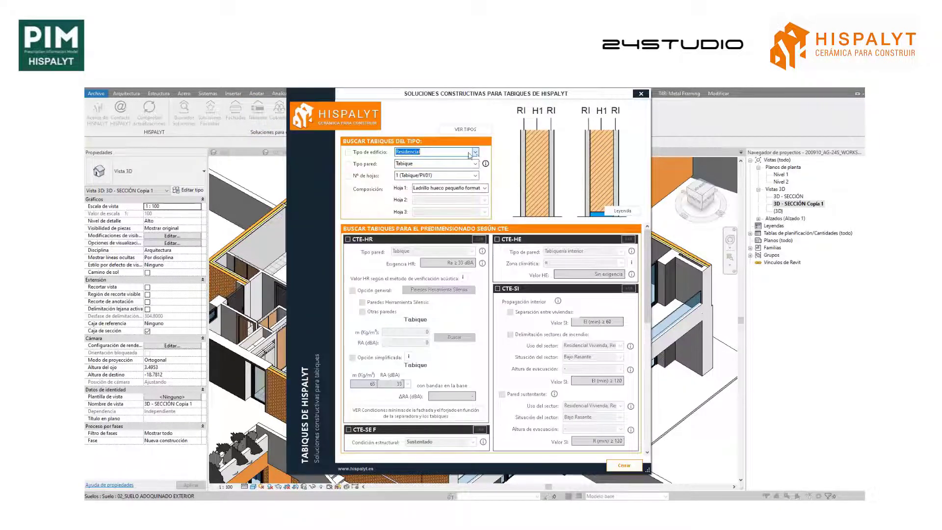
{"action": "left_click", "coordinate": [473, 158]}
{"action": "left_click", "coordinate": [475, 164]}
{"action": "left_click", "coordinate": [401, 170]}
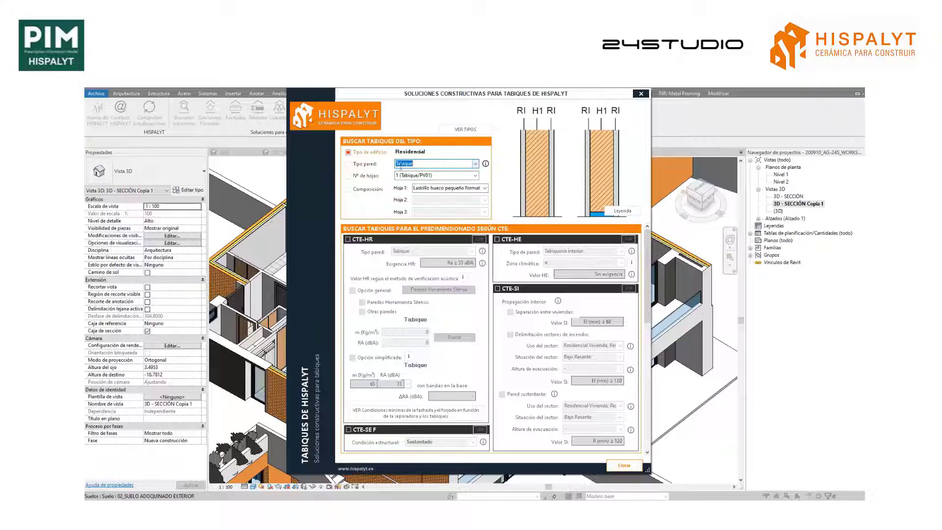
{"action": "left_click", "coordinate": [363, 167]}
{"action": "left_click", "coordinate": [361, 178]}
{"action": "left_click", "coordinate": [484, 188]}
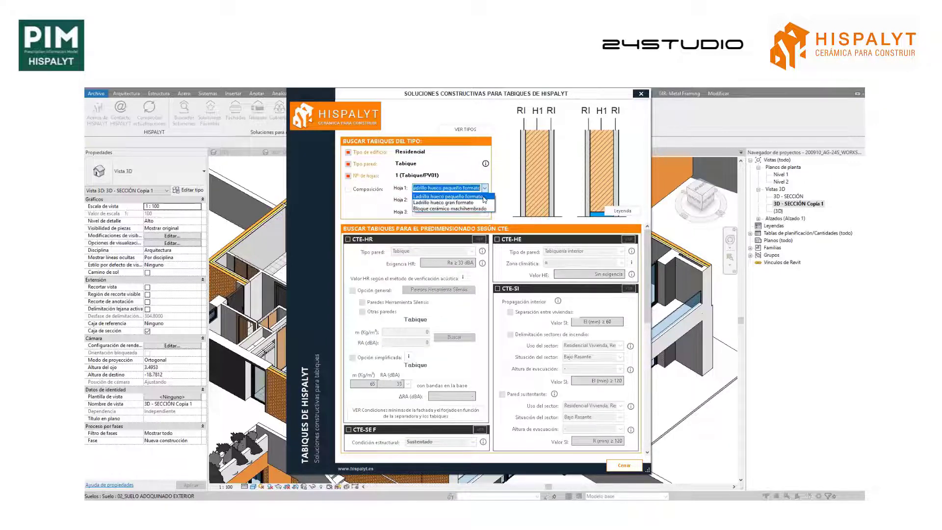
{"action": "left_click", "coordinate": [480, 203]}
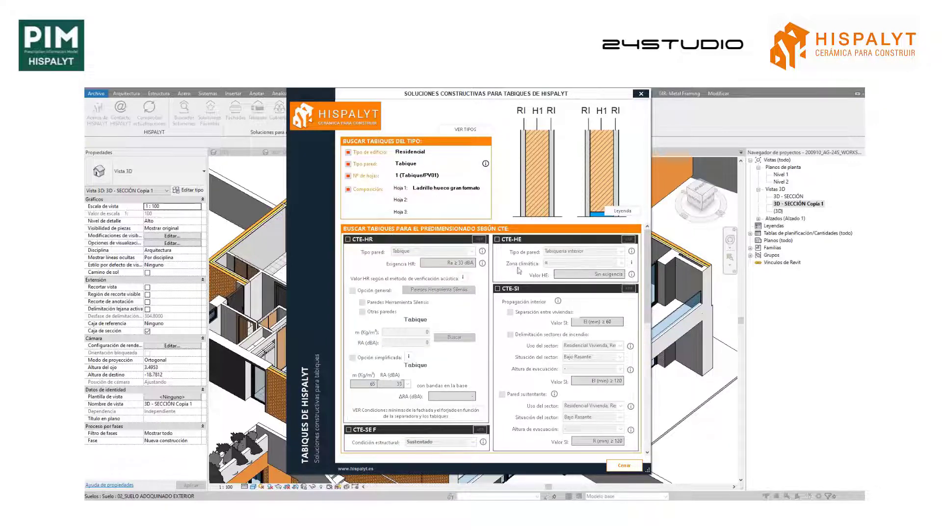
Automatically replace the 03_TABIQUERÍA INTERIOR walls with the SIST_PV01-bgf solution (ENL+LHGF7+ENL), and return to the model.
{"action": "scroll", "coordinate": [519, 270], "scroll_direction": "down", "scroll_amount": 5}
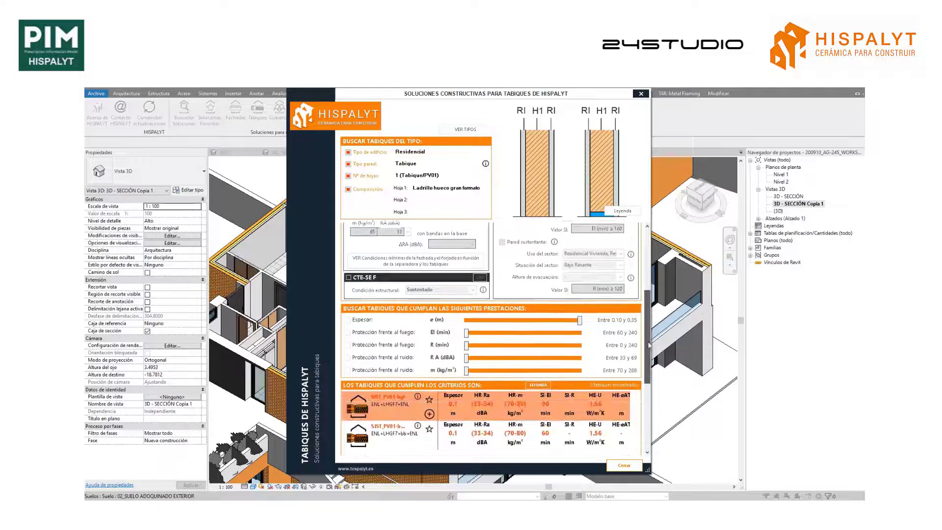
{"action": "left_click_drag", "start_coordinate": [648, 345], "coordinate": [649, 388]}
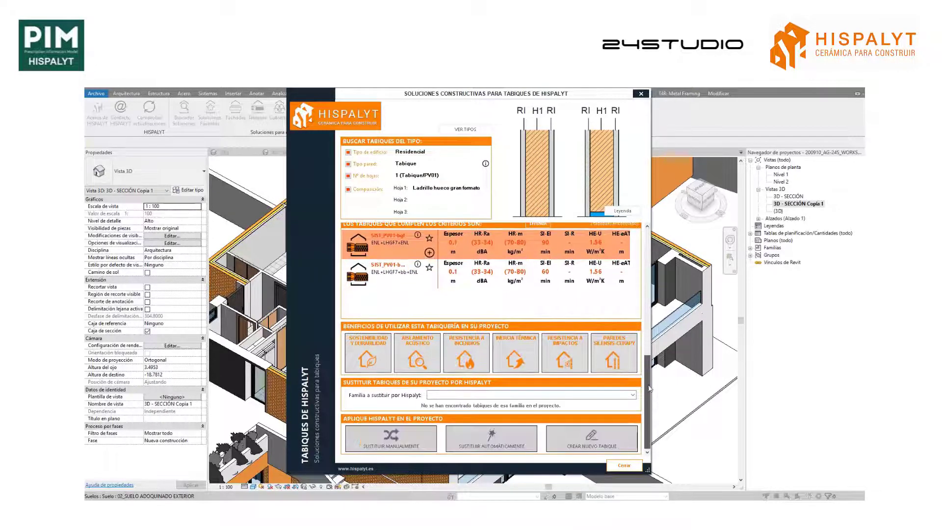
{"action": "left_click", "coordinate": [632, 395]}
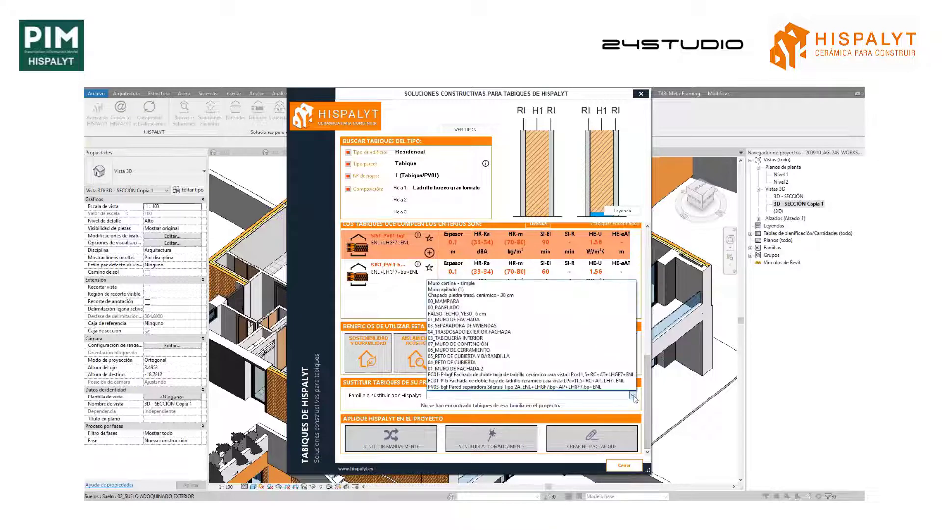
{"action": "left_click", "coordinate": [456, 338]}
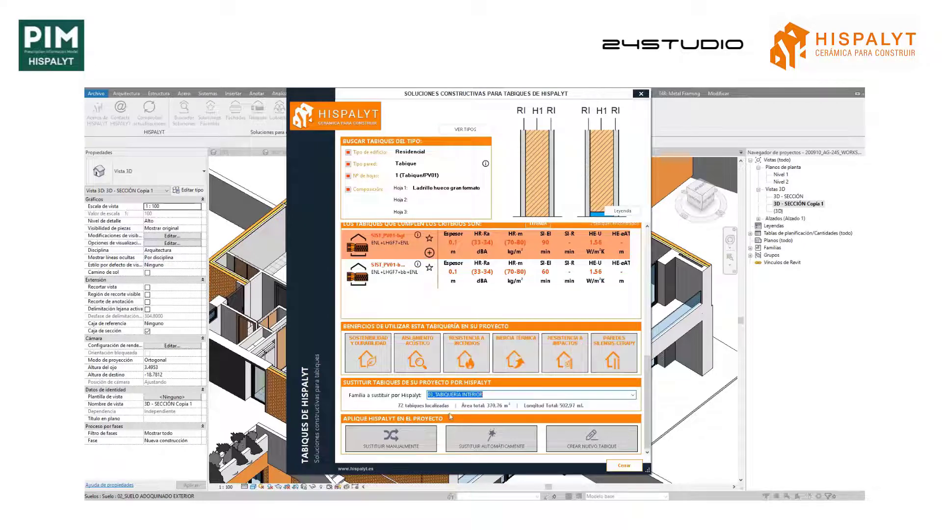
{"action": "left_click", "coordinate": [486, 444]}
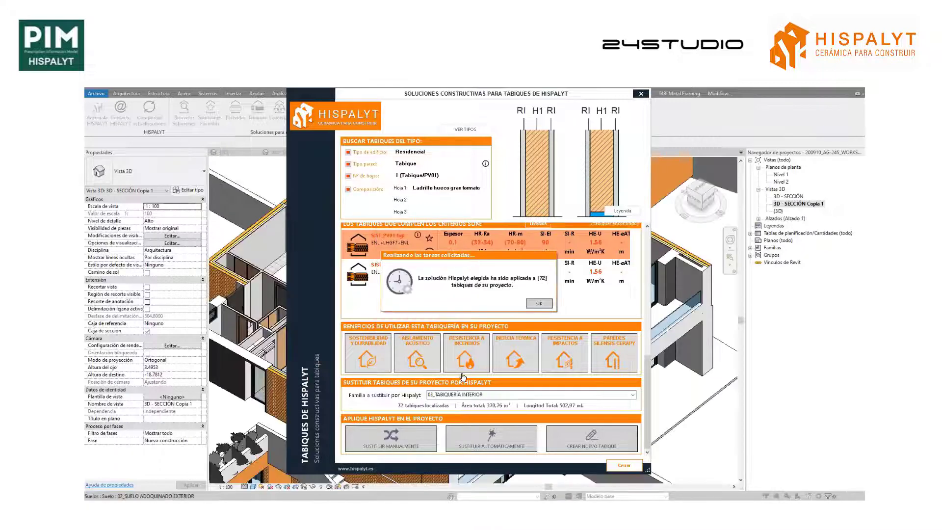
{"action": "left_click", "coordinate": [538, 304]}
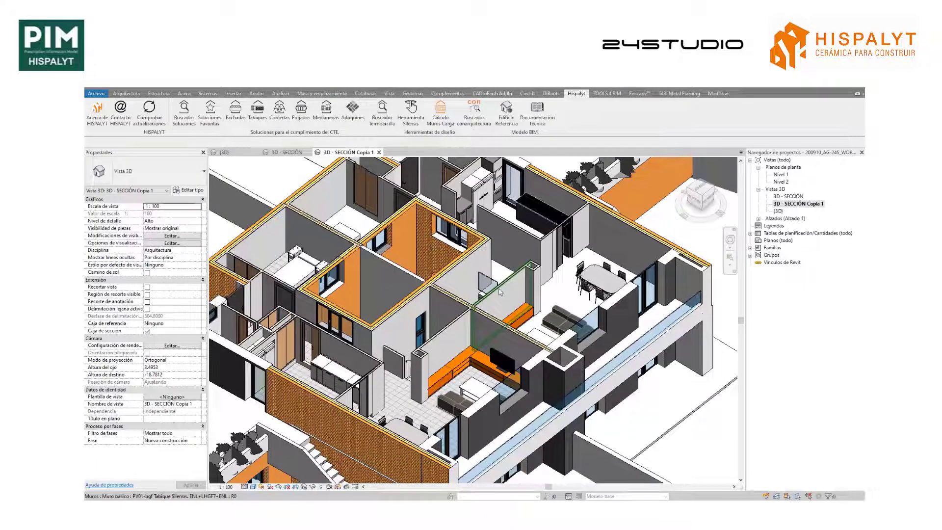
Check the wall type of the interior partition beside the living room, leaving nothing selected.
{"action": "left_click", "coordinate": [500, 292]}
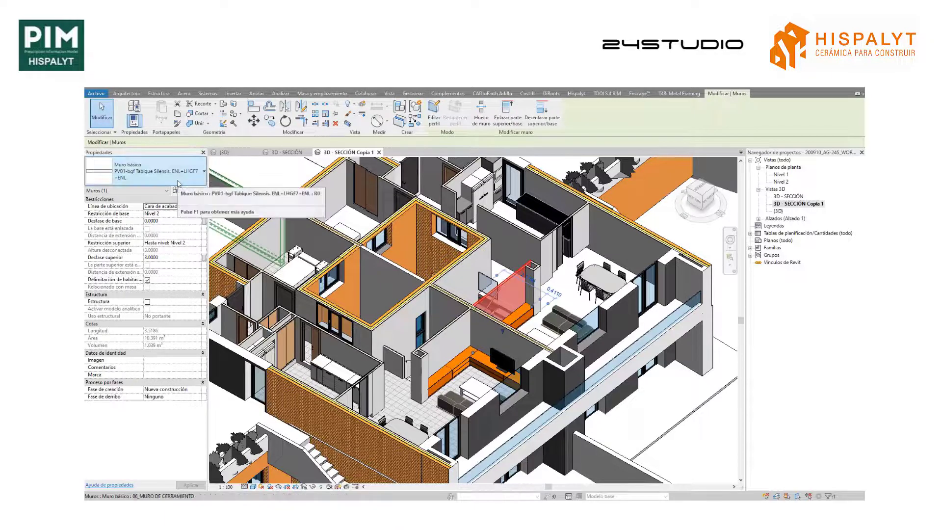
{"action": "key", "text": "Escape"}
{"action": "scroll", "coordinate": [497, 287], "scroll_direction": "down", "scroll_amount": 3}
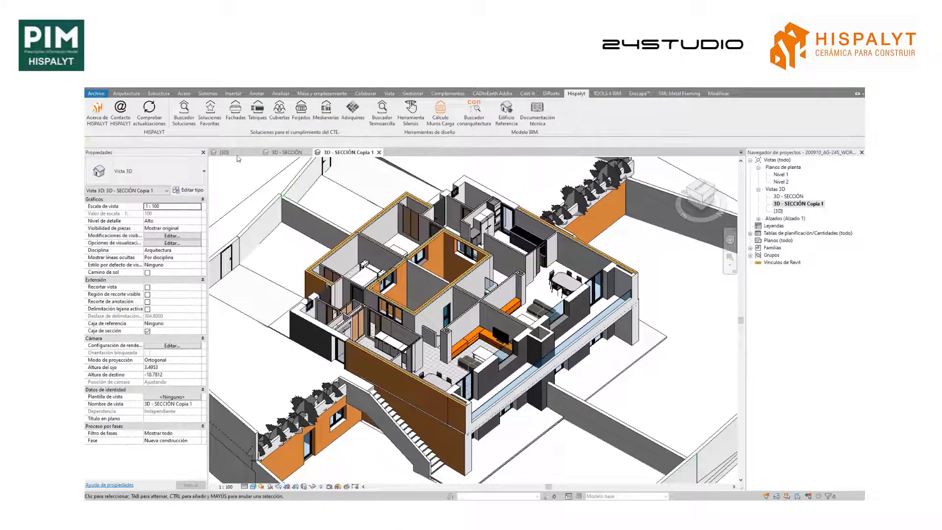
Switch to the {3D} view of the whole plot and check the exterior garden floor, leaving nothing selected.
{"action": "left_click", "coordinate": [235, 153]}
{"action": "scroll", "coordinate": [434, 298], "scroll_direction": "down", "scroll_amount": 2}
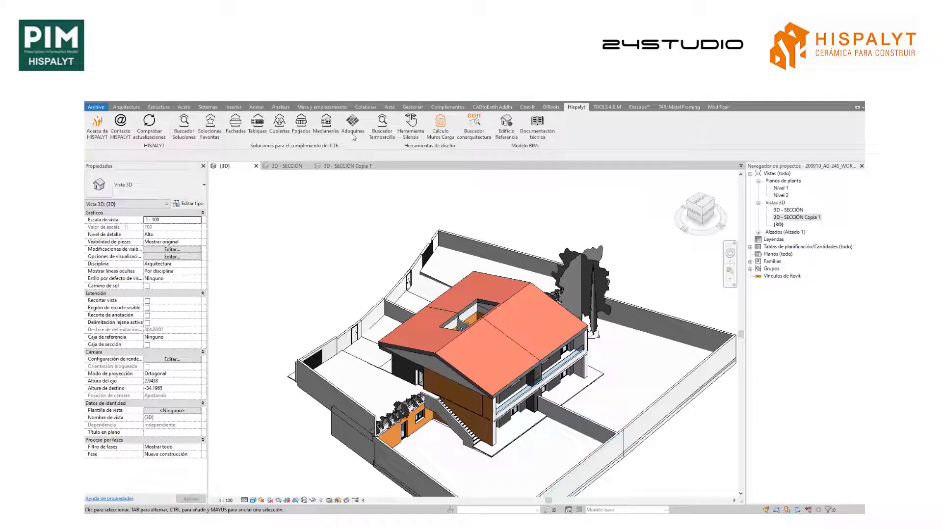
{"action": "scroll", "coordinate": [437, 353], "scroll_direction": "down", "scroll_amount": 1}
{"action": "middle_click_drag", "start_coordinate": [465, 347], "coordinate": [465, 302]}
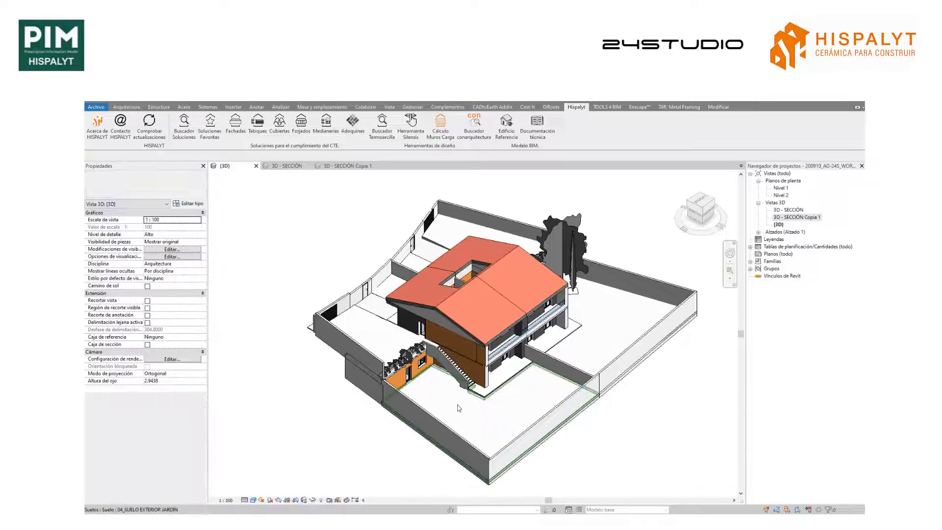
{"action": "left_click", "coordinate": [459, 408]}
{"action": "key", "text": "Escape"}
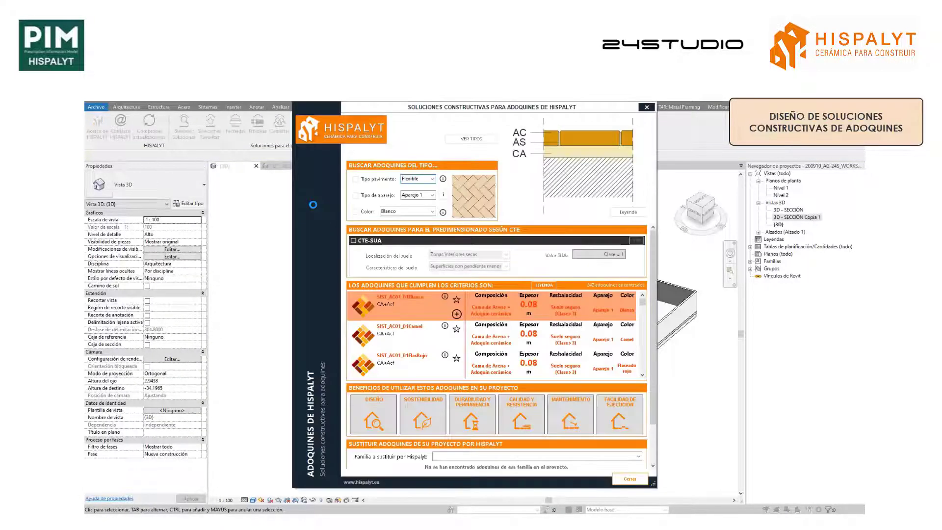
Restrict the Hispalyt paver solutions to the Flexible pavement type and review the illustrated guide of bond patterns.
{"action": "left_click", "coordinate": [432, 179]}
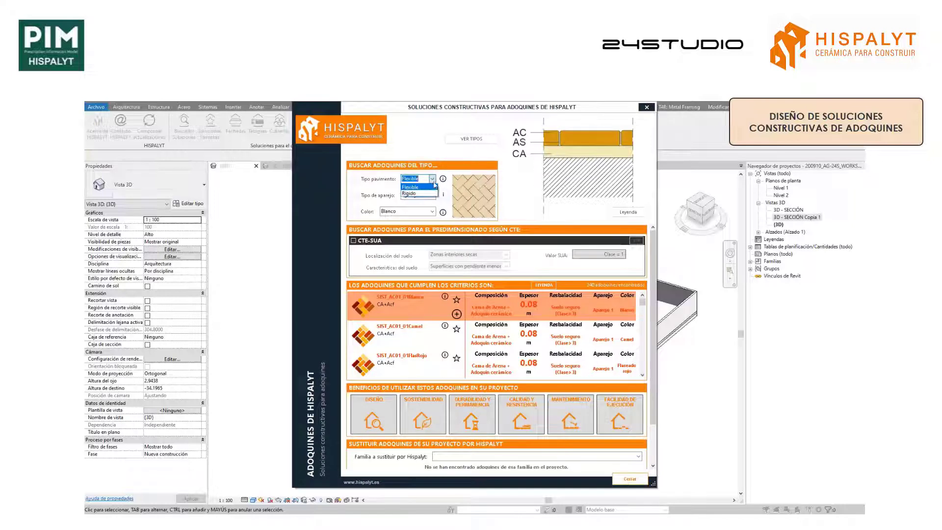
{"action": "left_click", "coordinate": [432, 186]}
{"action": "left_click", "coordinate": [444, 196]}
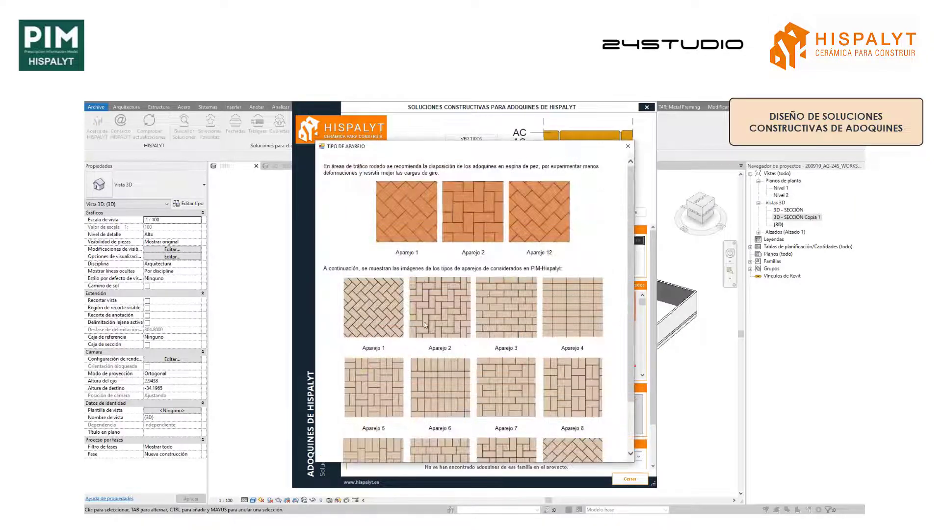
{"action": "scroll", "coordinate": [436, 353], "scroll_direction": "down", "scroll_amount": 2}
{"action": "left_click", "coordinate": [628, 146]}
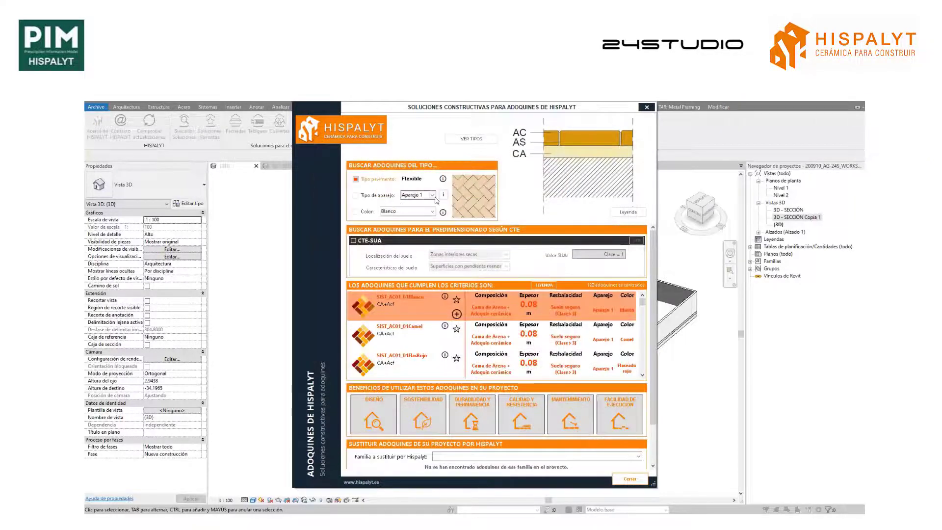
Filter the flexible paver solutions by bond pattern Aparejo 6 and colour Gris.
{"action": "left_click", "coordinate": [432, 194]}
{"action": "left_click", "coordinate": [417, 235]}
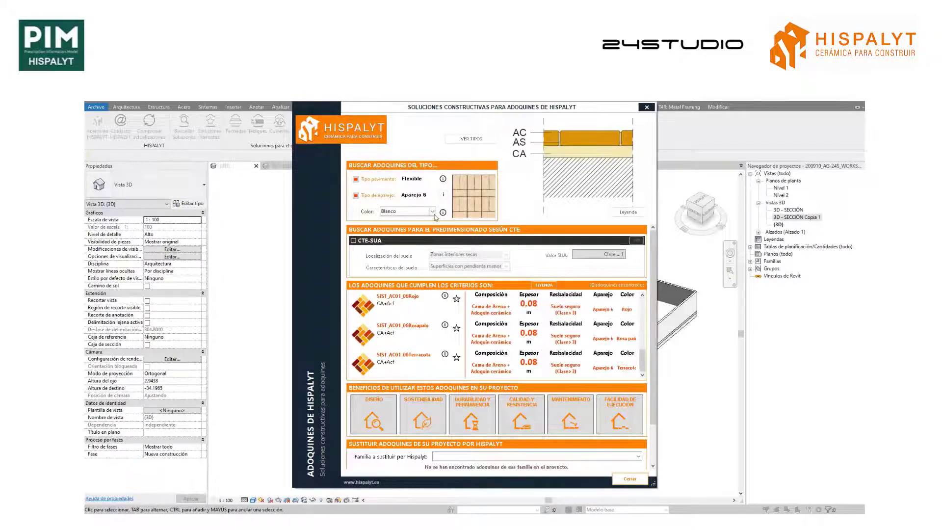
{"action": "left_click", "coordinate": [417, 212]}
{"action": "left_click", "coordinate": [416, 244]}
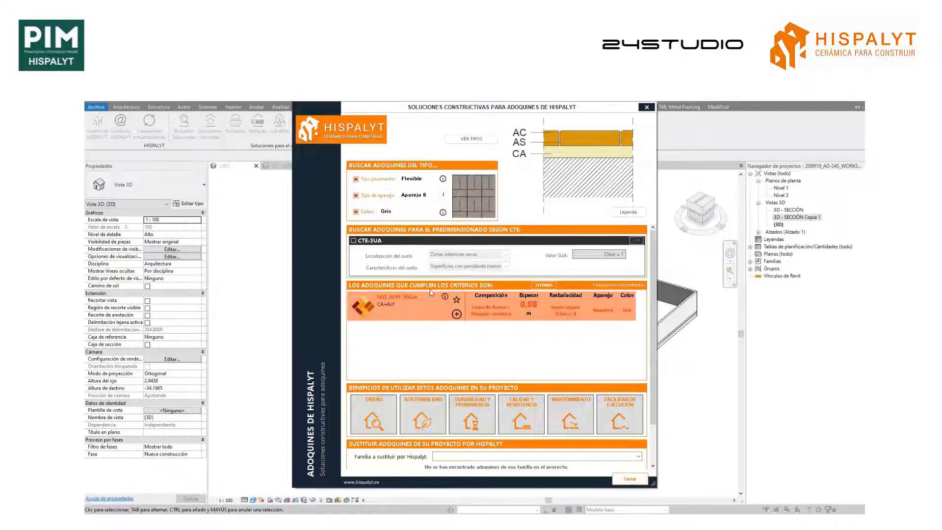
Manually replace the house's porch and entrance floors with the SIST_AC01_06Gris paver solution.
{"action": "left_click_drag", "start_coordinate": [653, 301], "coordinate": [652, 339]}
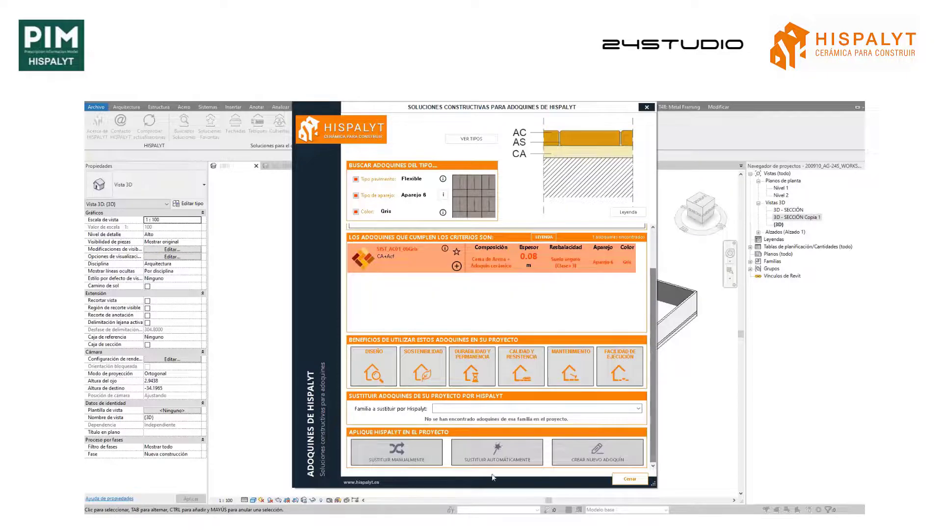
{"action": "left_click", "coordinate": [416, 457]}
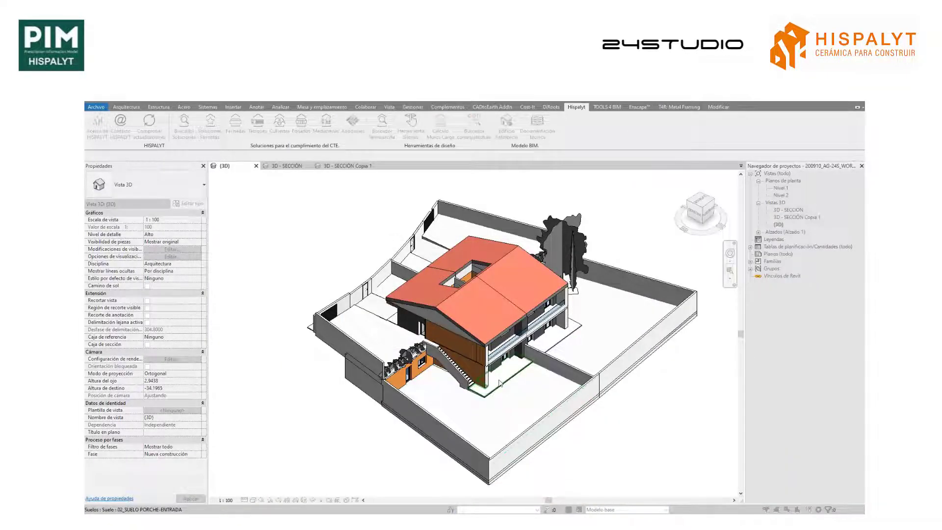
{"action": "middle_click_drag", "start_coordinate": [445, 383], "coordinate": [451, 364], "text": "shift"}
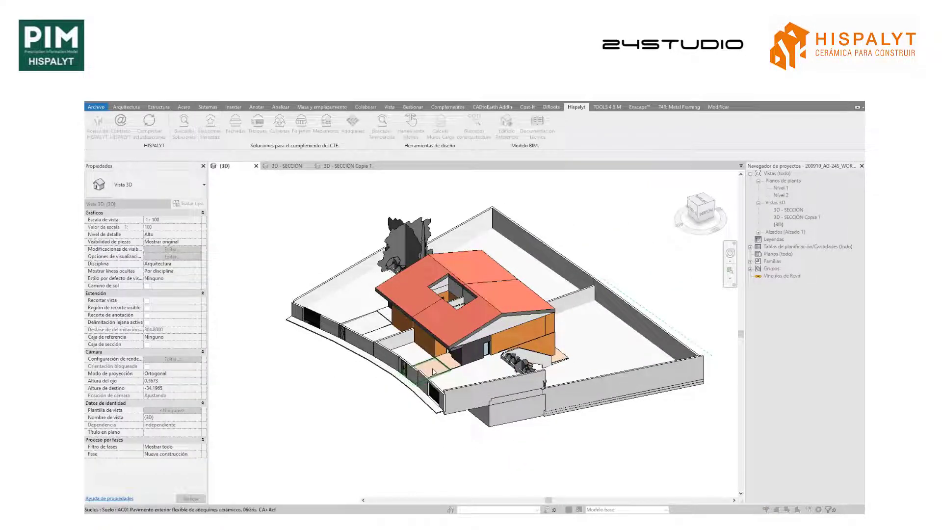
{"action": "scroll", "coordinate": [430, 372], "scroll_direction": "up", "scroll_amount": 5}
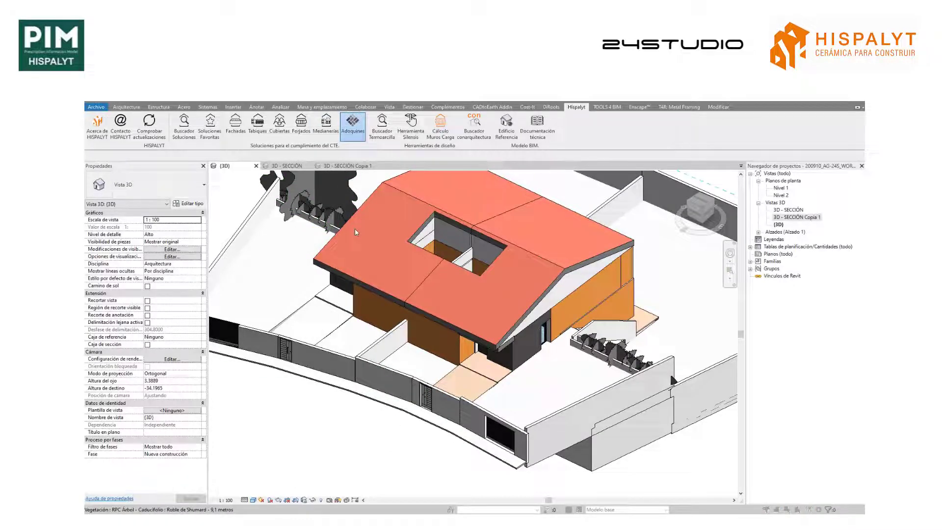
Review the illustrated guide of bond patterns and filter the paver solutions by Aparejo 8 and colour Rojo.
{"action": "left_click", "coordinate": [432, 196]}
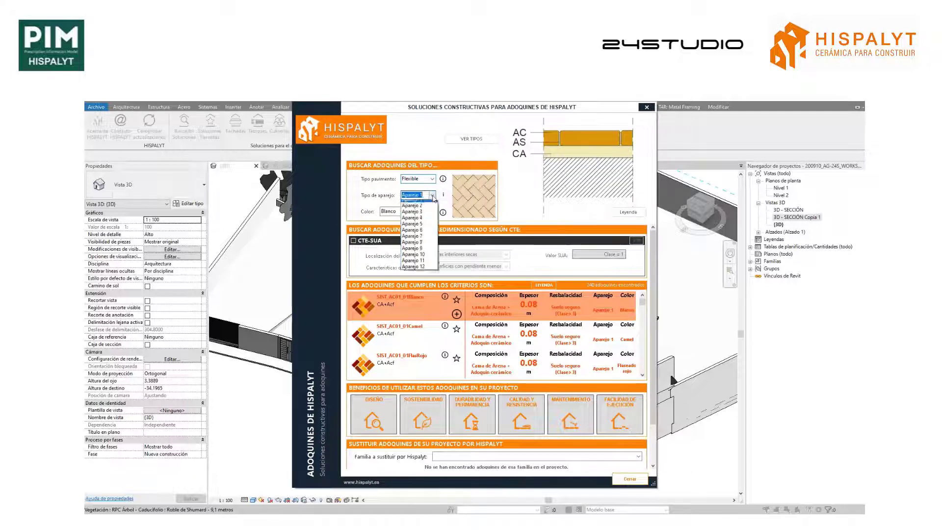
{"action": "left_click", "coordinate": [444, 197]}
{"action": "left_click", "coordinate": [443, 196]}
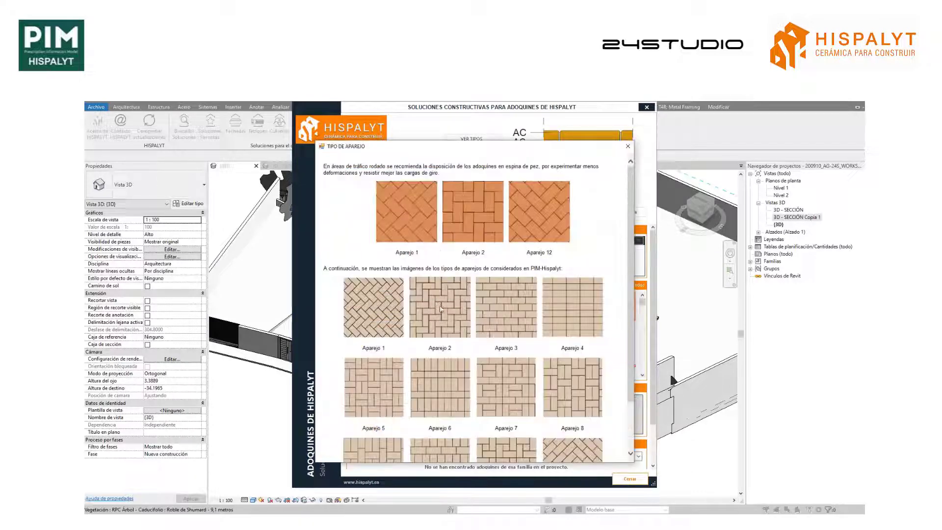
{"action": "scroll", "coordinate": [402, 329], "scroll_direction": "down", "scroll_amount": 2}
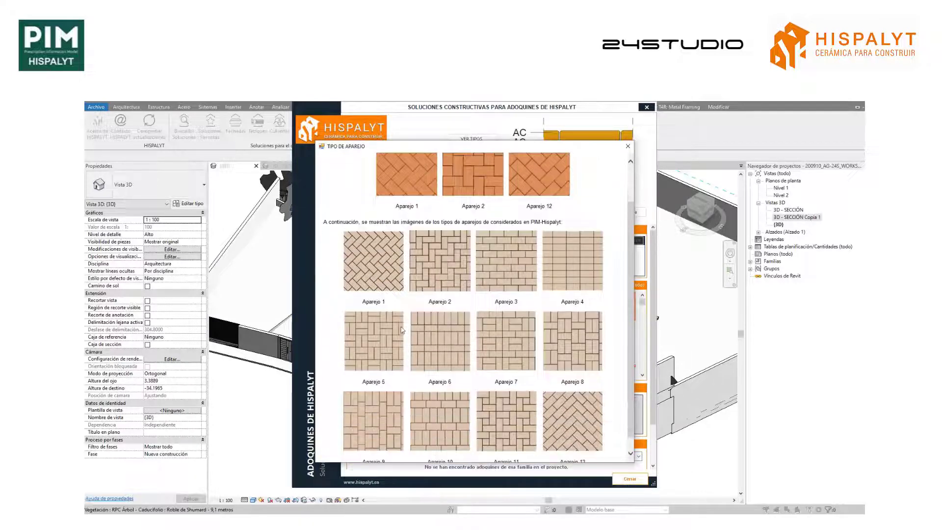
{"action": "left_click", "coordinate": [629, 145]}
{"action": "left_click", "coordinate": [432, 195]}
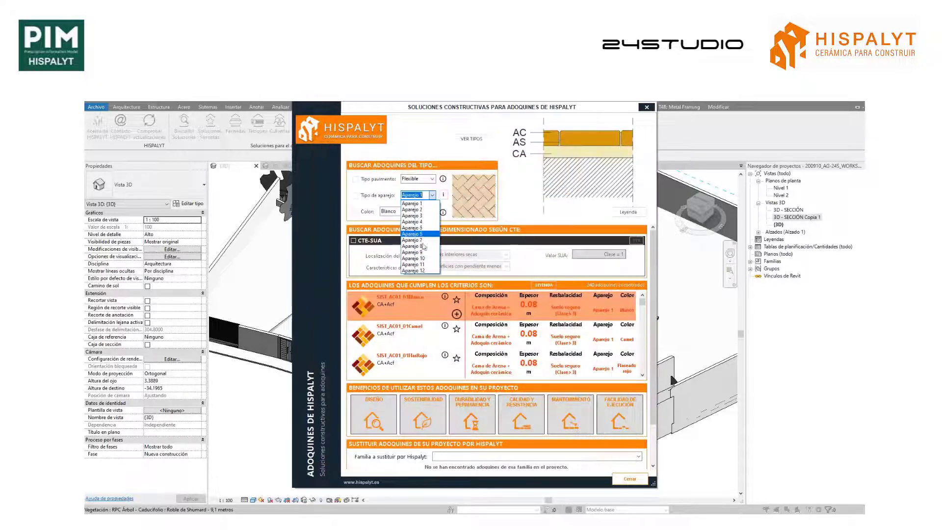
{"action": "left_click", "coordinate": [421, 246]}
{"action": "left_click", "coordinate": [432, 212]}
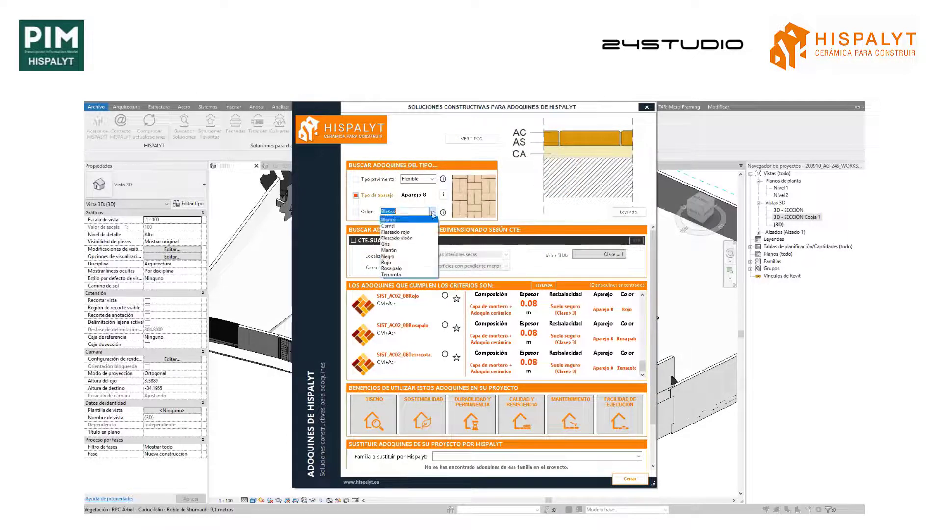
{"action": "left_click", "coordinate": [406, 263]}
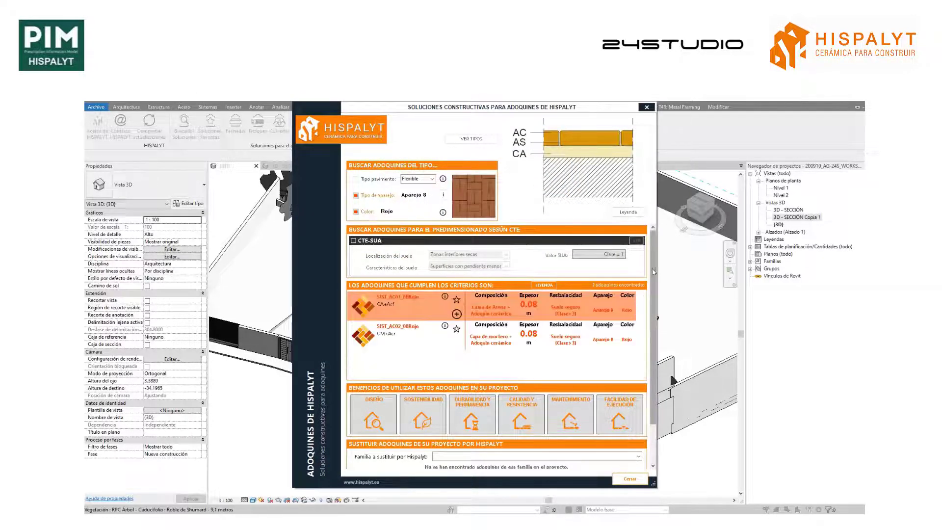
Manually replace the front garden floors on both sides of the entrance path with SIST_AC01_08Rojo and inspect the paving pattern up close.
{"action": "left_click_drag", "start_coordinate": [653, 271], "coordinate": [653, 353]}
{"action": "left_click", "coordinate": [424, 457]}
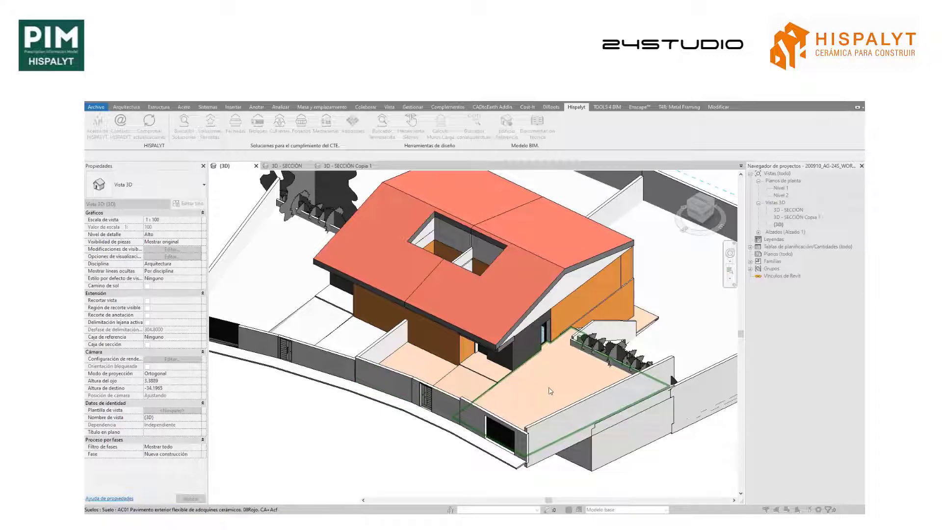
{"action": "scroll", "coordinate": [549, 392], "scroll_direction": "up", "scroll_amount": 10}
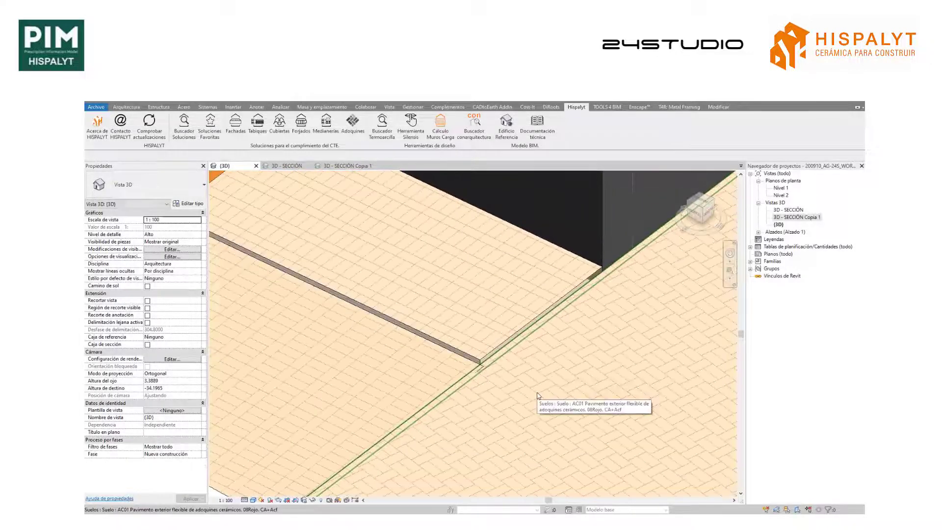
{"action": "scroll", "coordinate": [537, 395], "scroll_direction": "down", "scroll_amount": 5}
{"action": "scroll", "coordinate": [476, 345], "scroll_direction": "down", "scroll_amount": 8}
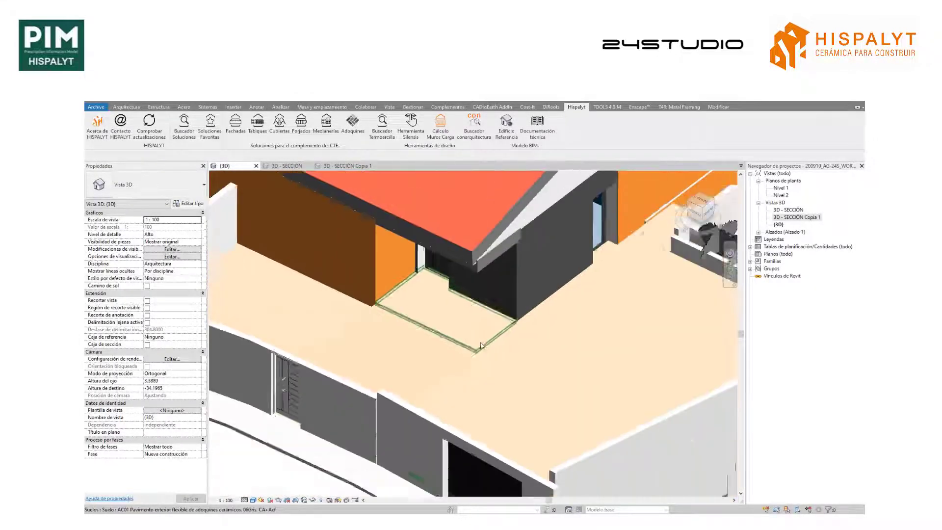
{"action": "middle_click_drag", "start_coordinate": [514, 356], "coordinate": [345, 302], "text": "shift"}
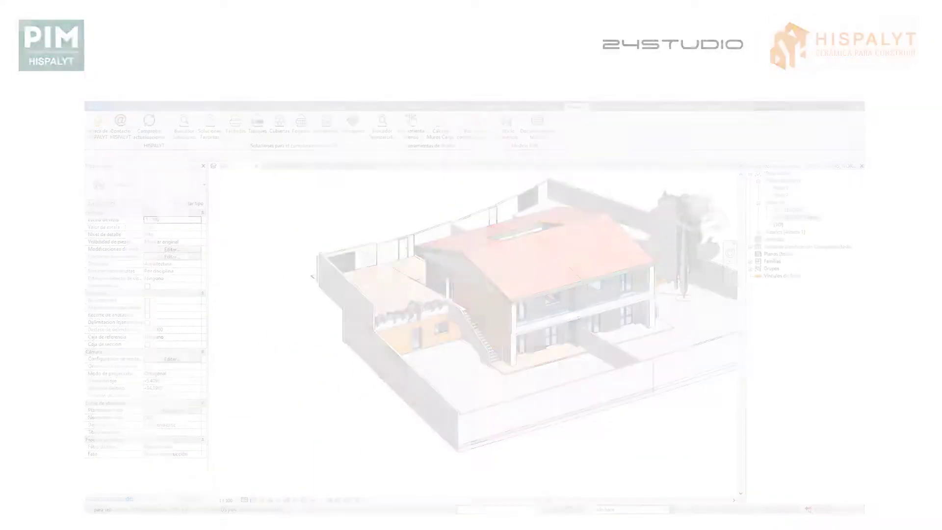